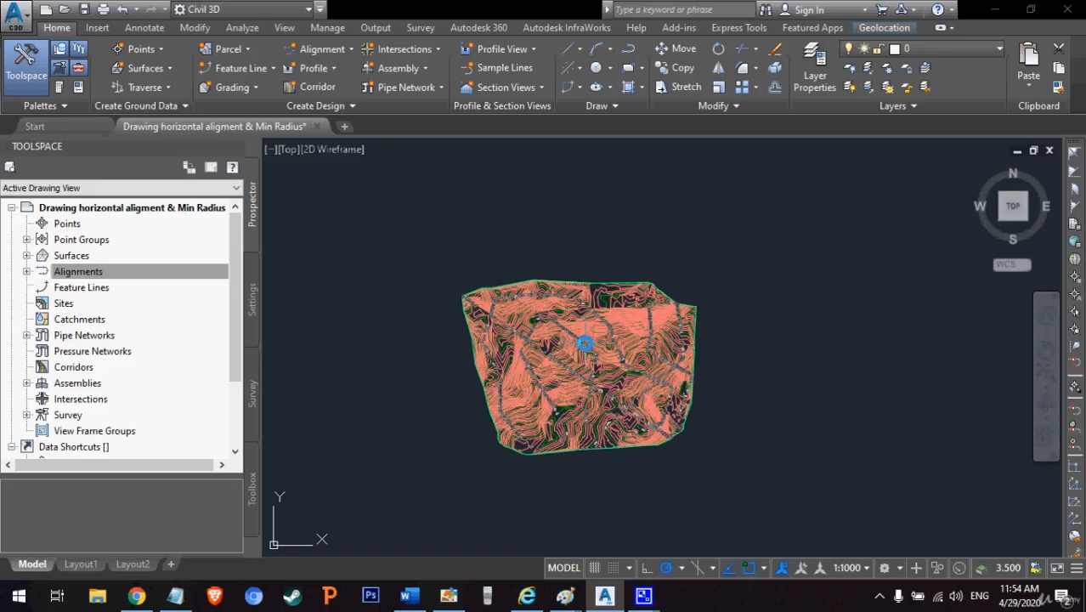
- Examine the contours and contour labels across the existing surface, both close up and as a whole
{"action": "scroll", "coordinate": [585, 344], "scroll_direction": "up", "scroll_amount": 2}
{"action": "scroll", "coordinate": [584, 344], "scroll_direction": "up", "scroll_amount": 2}
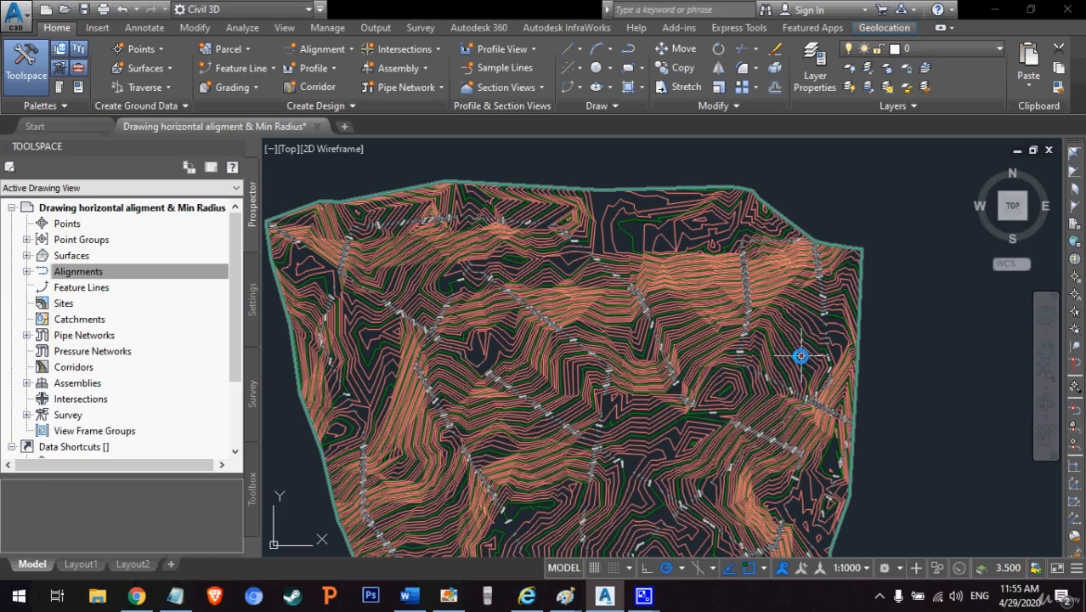
{"action": "mouse_move", "coordinate": [801, 356]}
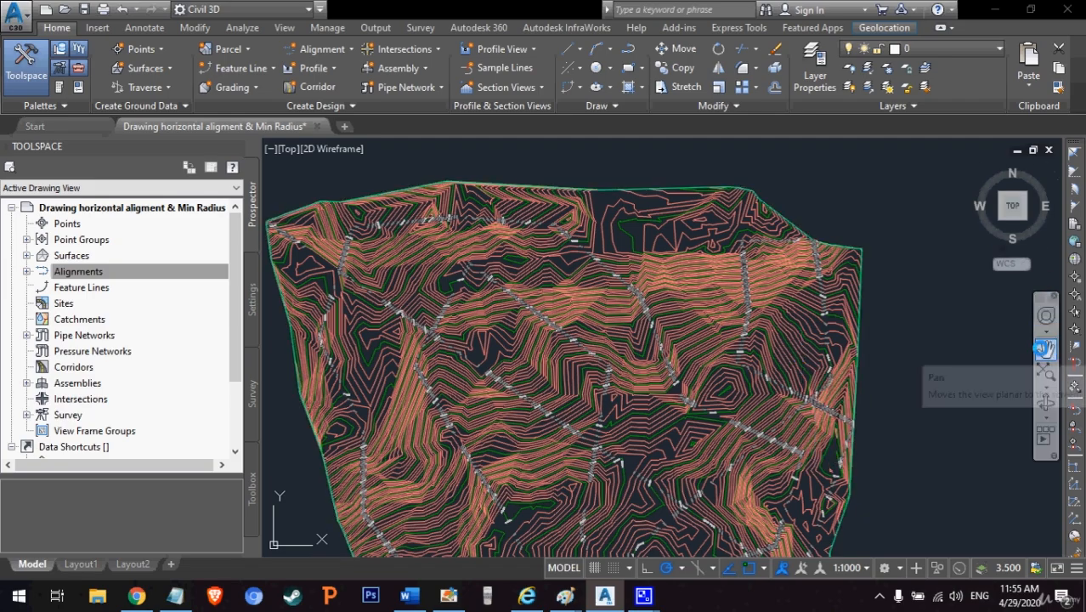
{"action": "left_click", "coordinate": [1045, 331]}
{"action": "mouse_move", "coordinate": [634, 414]}
{"action": "left_mouse_down"}
{"action": "mouse_move", "coordinate": [681, 372]}
{"action": "mouse_move", "coordinate": [645, 323]}
{"action": "left_mouse_up"}
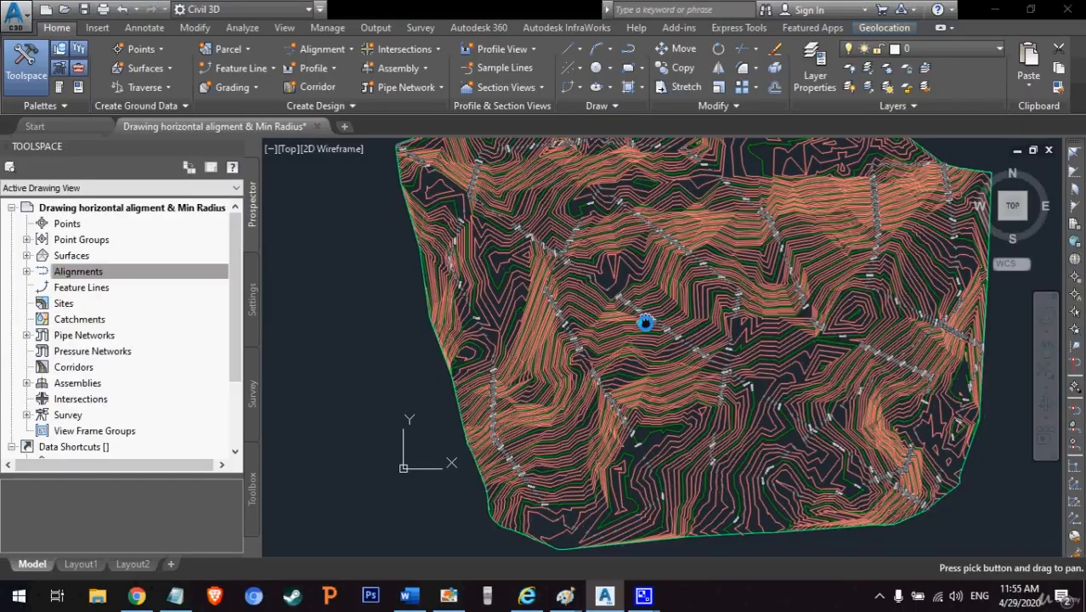
{"action": "scroll", "coordinate": [645, 323], "scroll_direction": "down", "scroll_amount": 3}
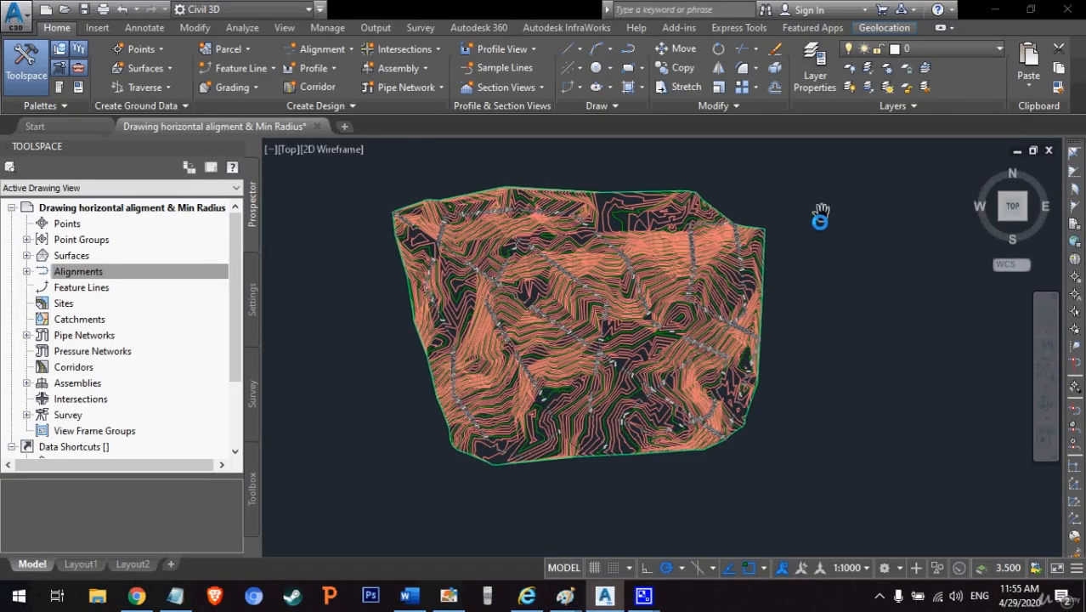
{"action": "right_click", "coordinate": [585, 330]}
{"action": "left_click", "coordinate": [599, 335]}
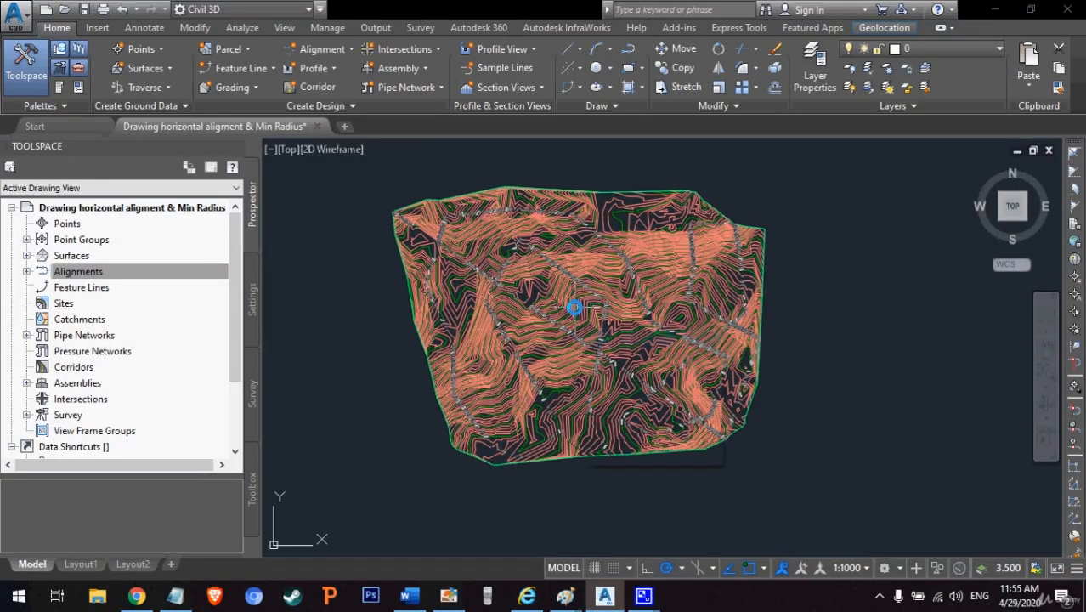
{"action": "scroll", "coordinate": [575, 309], "scroll_direction": "up", "scroll_amount": 5}
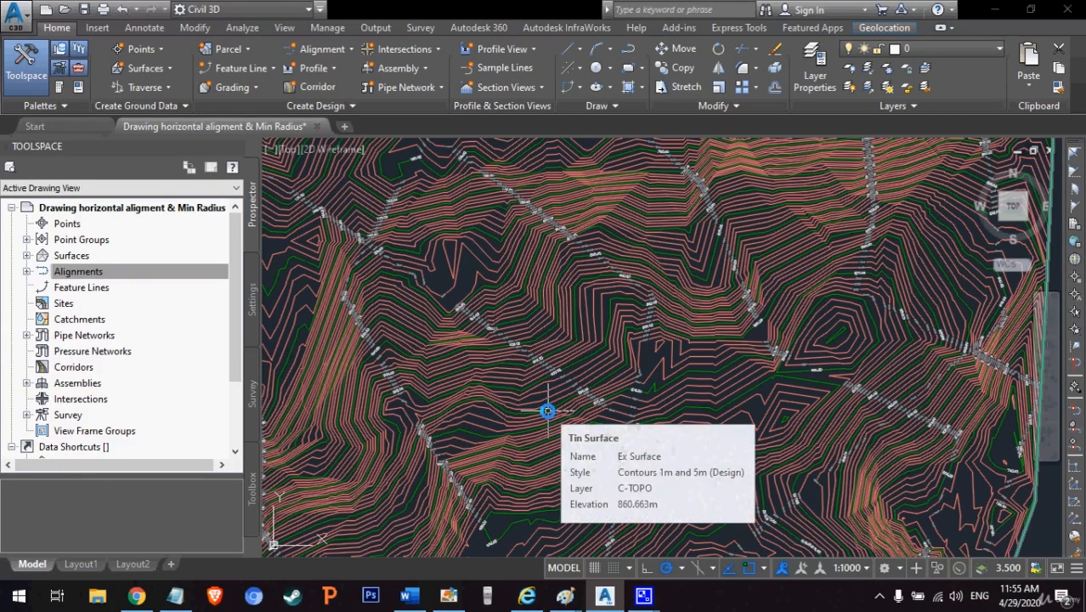
{"action": "scroll", "coordinate": [548, 410], "scroll_direction": "down", "scroll_amount": 3}
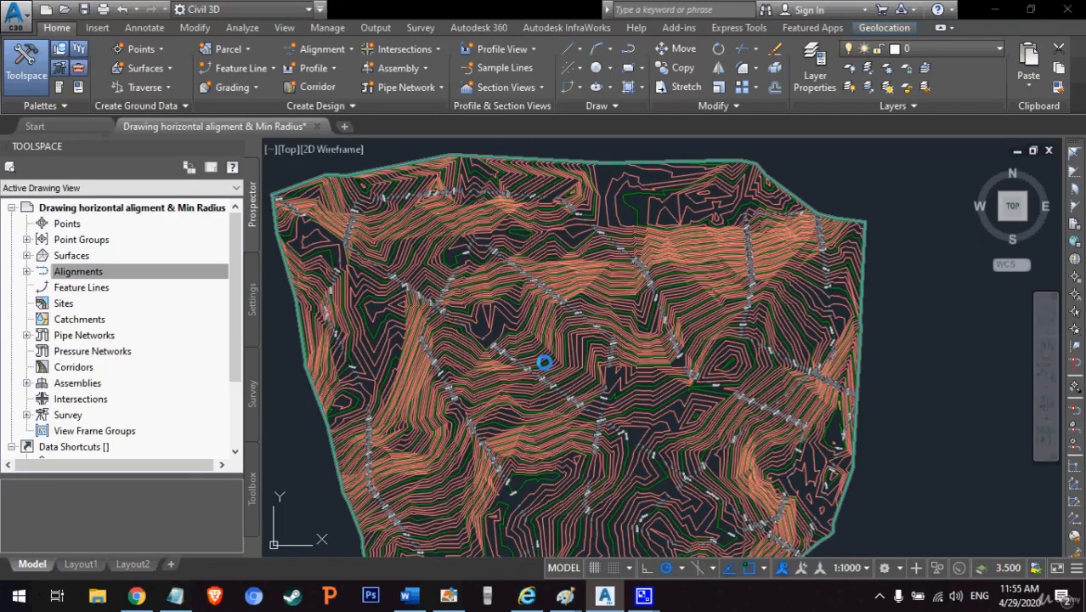
- Edit the existing surface's style so the minor contours display in index color 24 in plan view
{"action": "left_click", "coordinate": [541, 437]}
{"action": "right_click", "coordinate": [540, 436]}
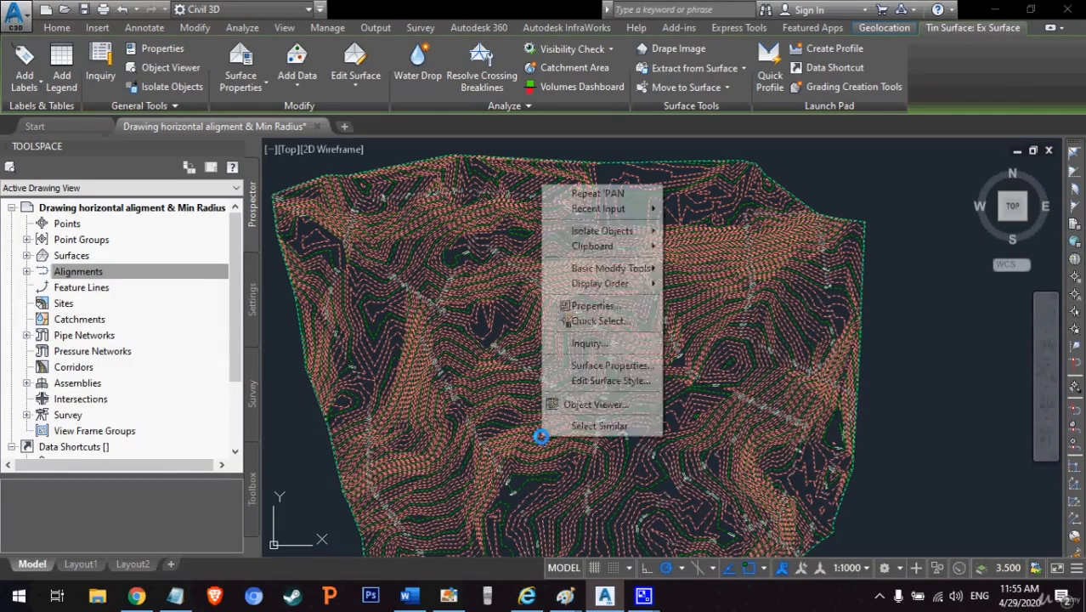
{"action": "left_click", "coordinate": [614, 380]}
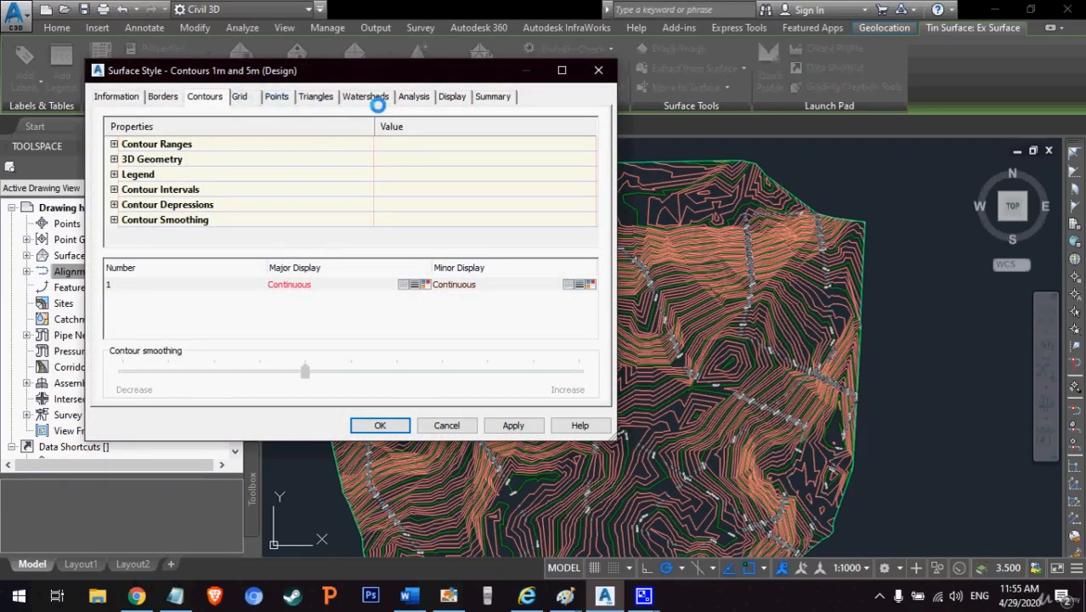
{"action": "left_click", "coordinate": [451, 97]}
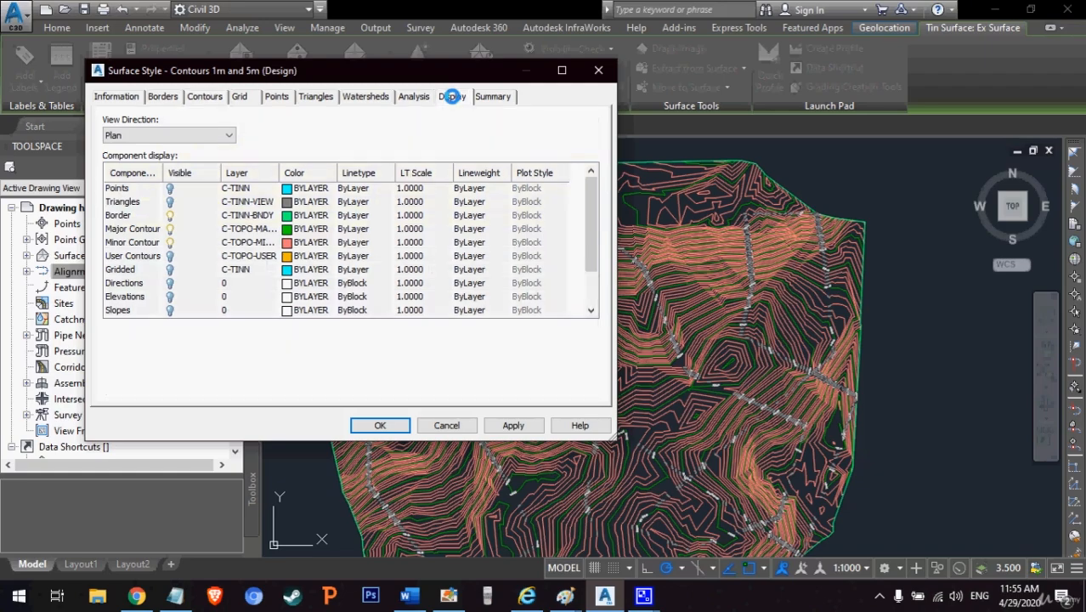
{"action": "left_click", "coordinate": [287, 243]}
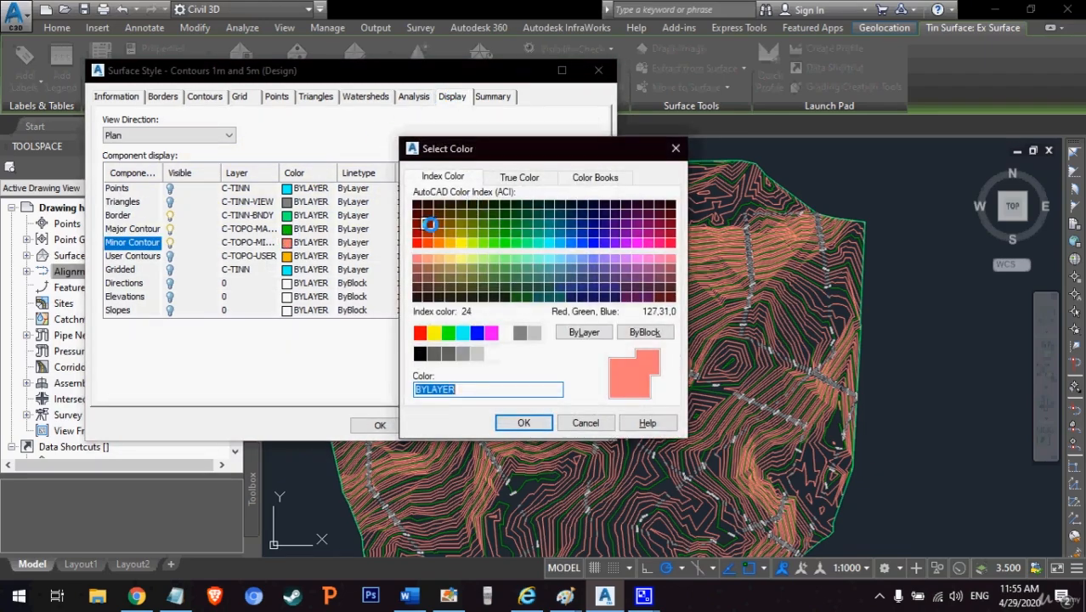
{"action": "left_click", "coordinate": [427, 223]}
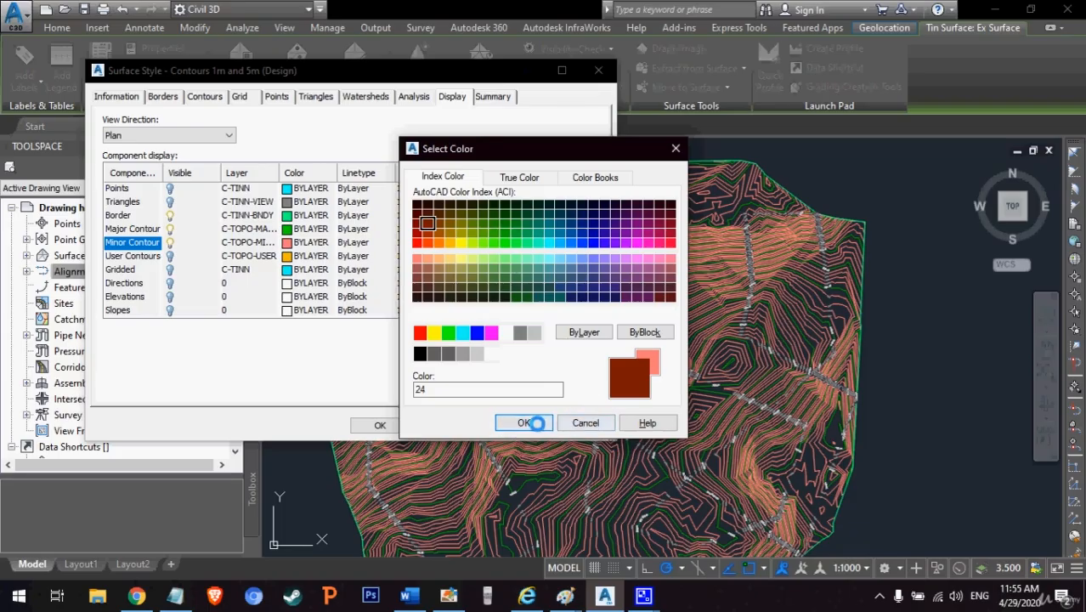
{"action": "left_click", "coordinate": [525, 422]}
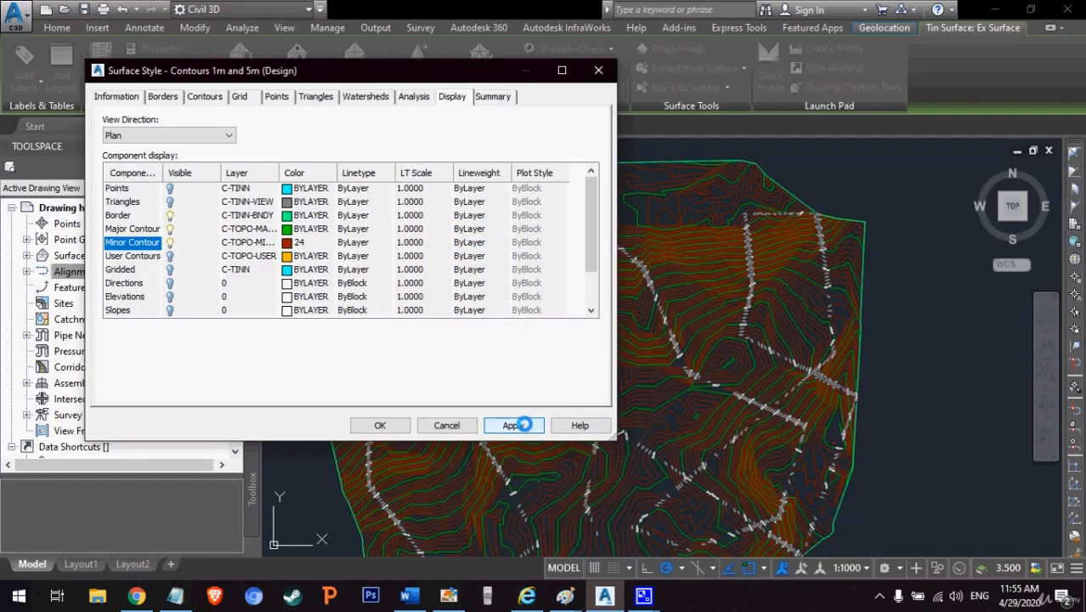
{"action": "left_click", "coordinate": [399, 429]}
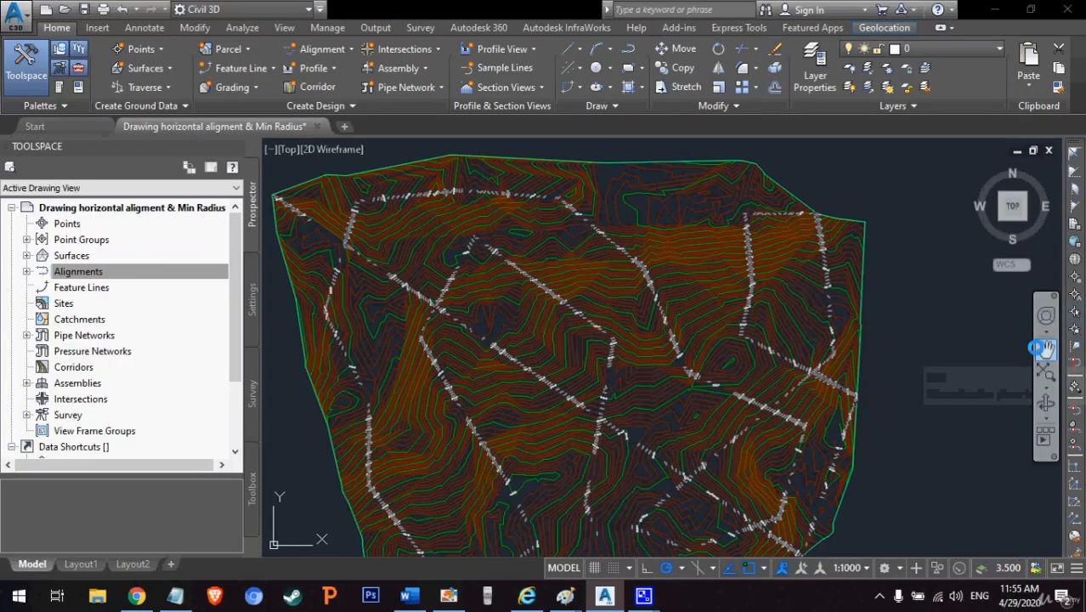
- Inspect the recolored contours and the elevation labels at close range and over the whole surface
{"action": "left_click", "coordinate": [1045, 348]}
{"action": "left_click_drag", "start_coordinate": [563, 463], "coordinate": [494, 395]}
{"action": "scroll", "coordinate": [493, 400], "scroll_direction": "up", "scroll_amount": 5}
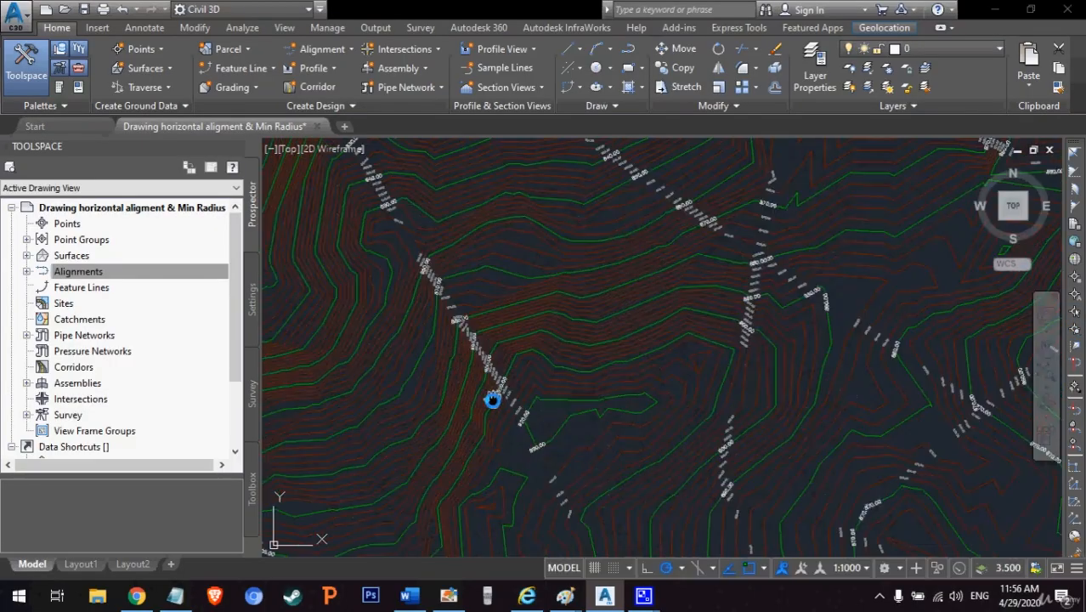
{"action": "scroll", "coordinate": [493, 400], "scroll_direction": "up", "scroll_amount": 2}
{"action": "scroll", "coordinate": [492, 369], "scroll_direction": "down", "scroll_amount": 8}
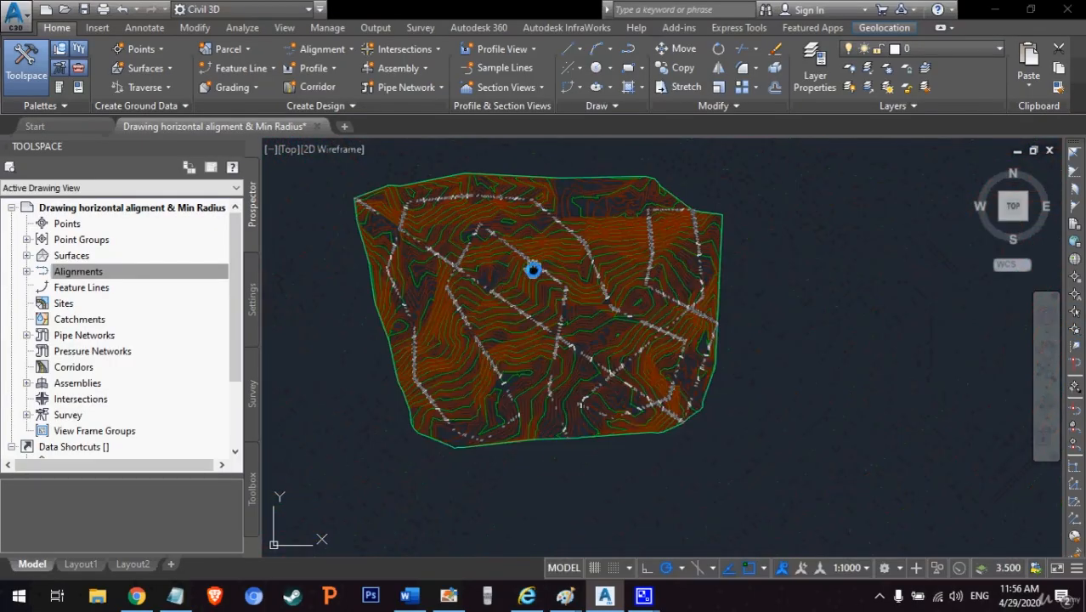
{"action": "mouse_move", "coordinate": [546, 268]}
{"action": "left_mouse_down"}
{"action": "mouse_move", "coordinate": [546, 342]}
{"action": "mouse_move", "coordinate": [461, 369]}
{"action": "left_mouse_up"}
{"action": "right_click", "coordinate": [464, 371]}
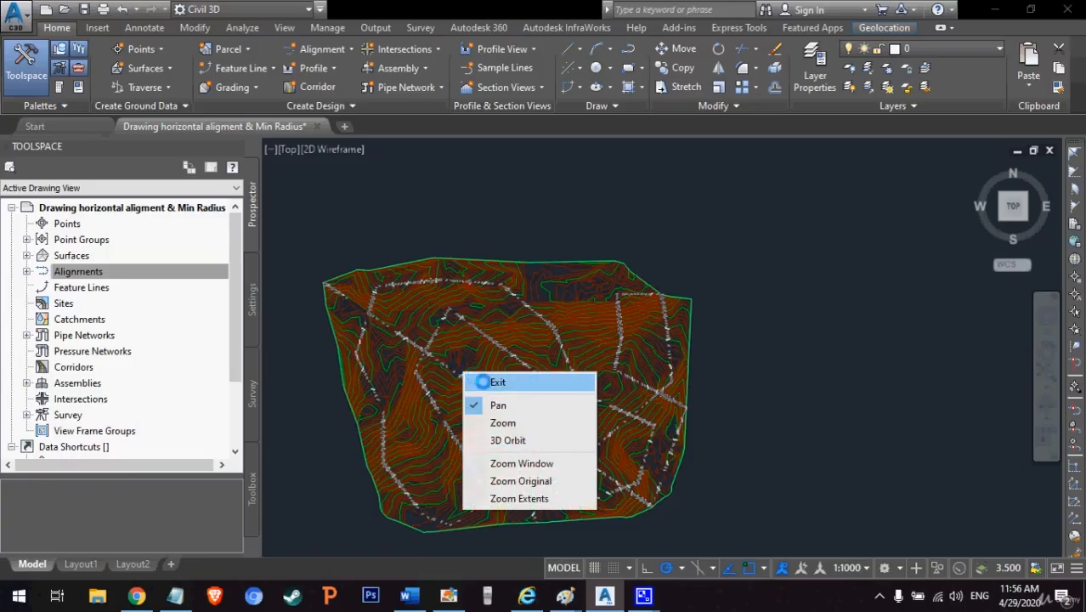
{"action": "left_click", "coordinate": [484, 379]}
{"action": "left_click", "coordinate": [176, 269]}
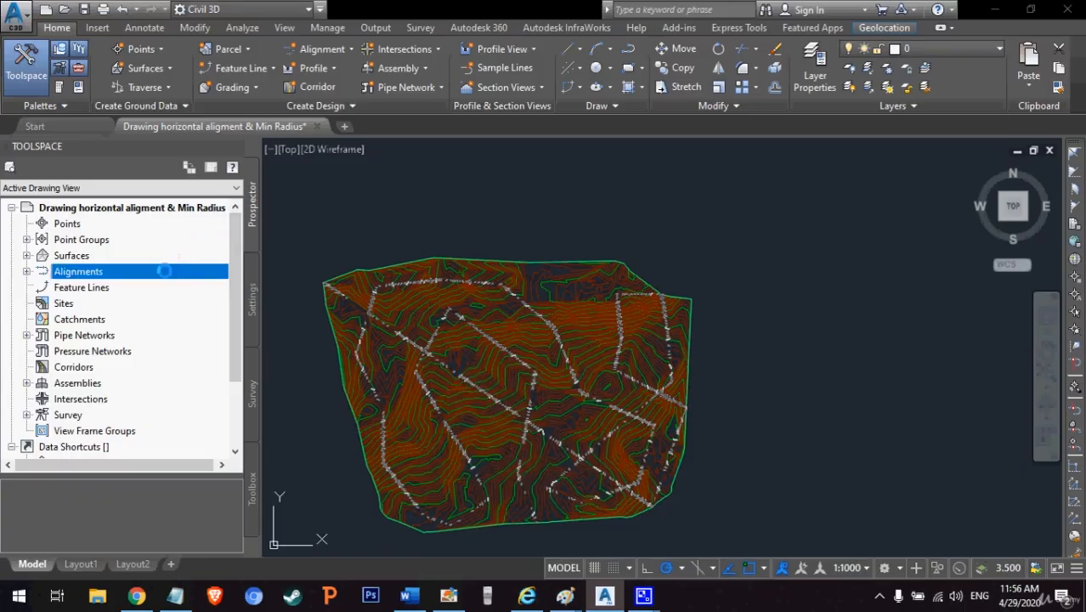
- Set the minor contour interval to 6 m in the existing surface's style and apply it
{"action": "left_click", "coordinate": [467, 401]}
{"action": "right_click", "coordinate": [468, 401]}
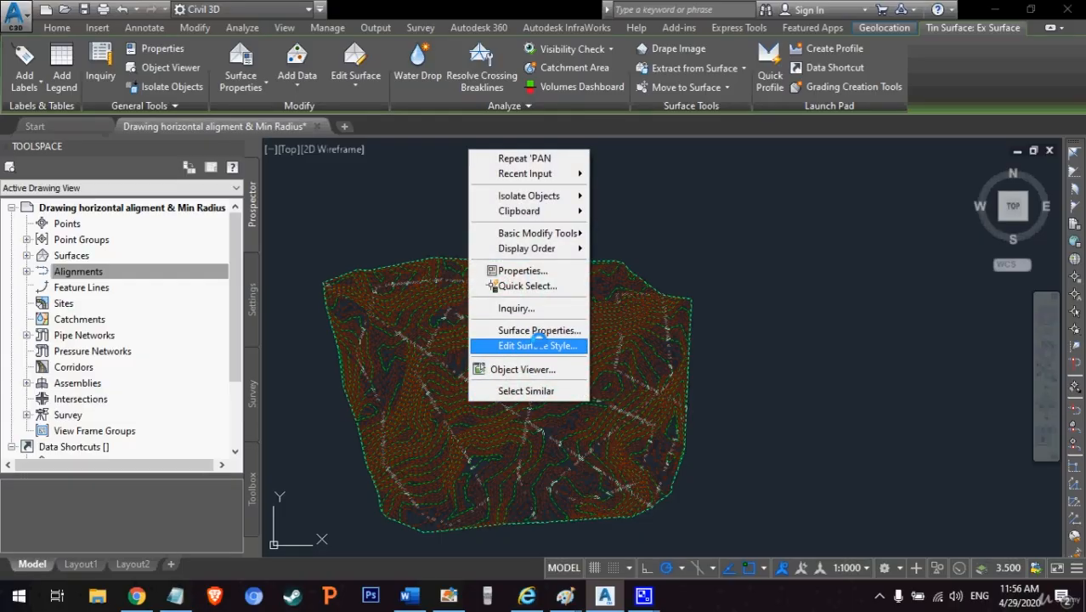
{"action": "left_click", "coordinate": [540, 345]}
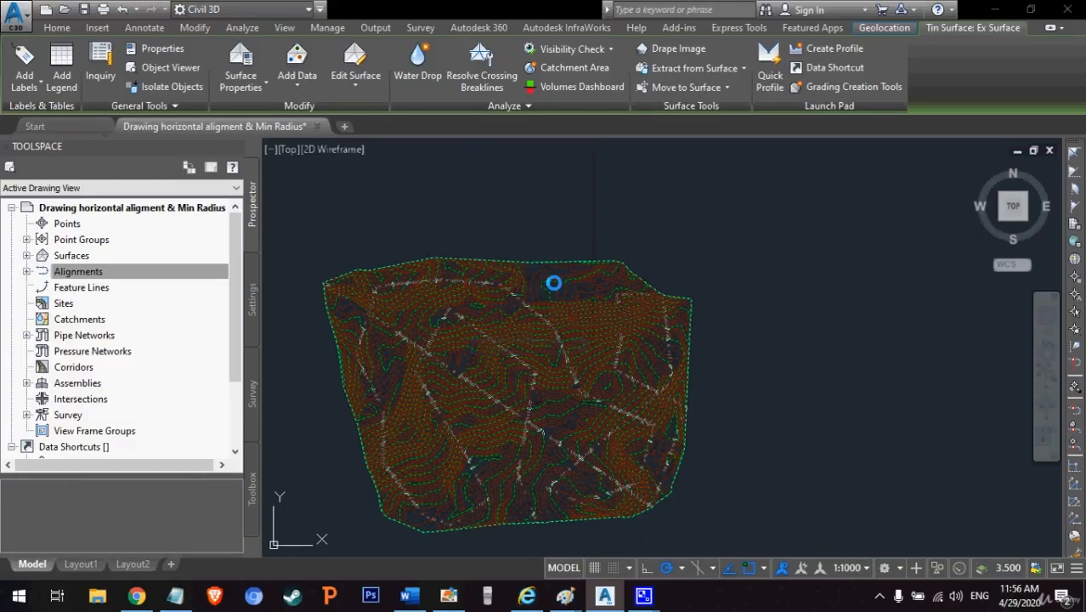
{"action": "left_click", "coordinate": [211, 94]}
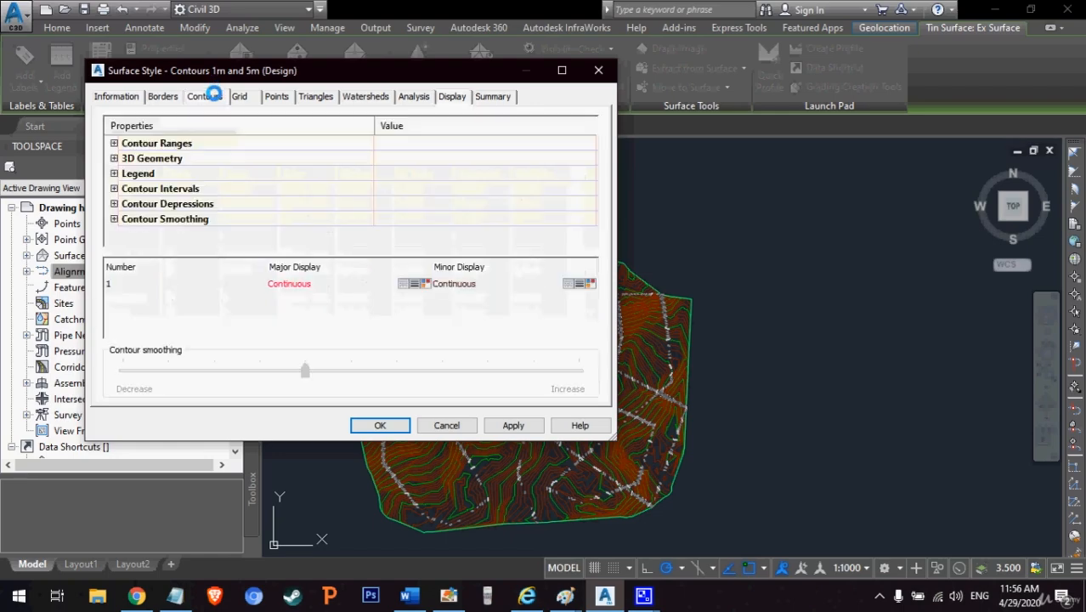
{"action": "left_click", "coordinate": [113, 187]}
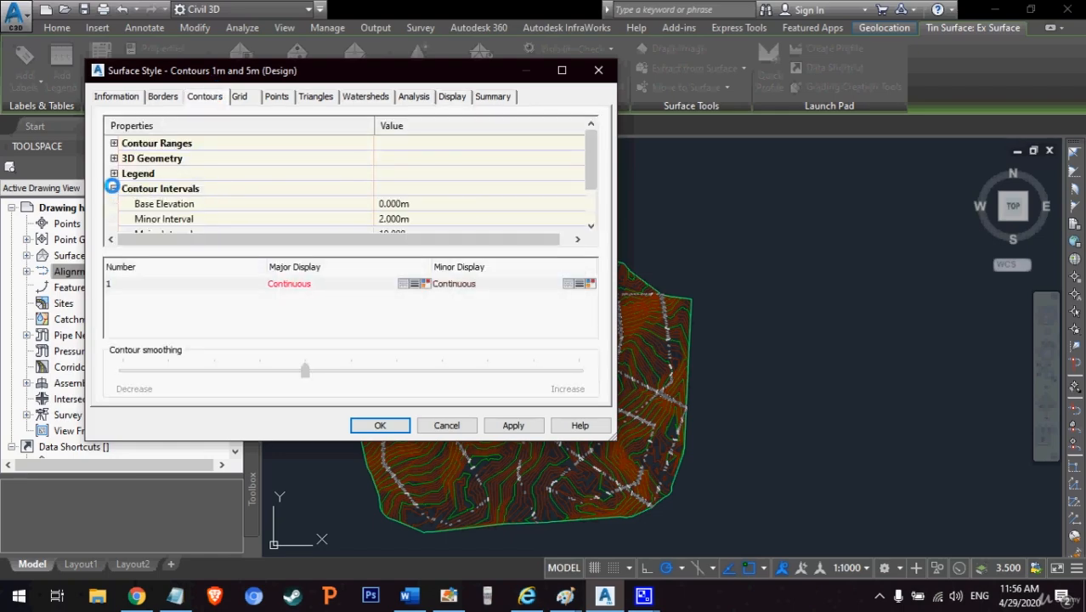
{"action": "left_click_drag", "start_coordinate": [594, 173], "coordinate": [594, 190]}
{"action": "left_click", "coordinate": [386, 187]}
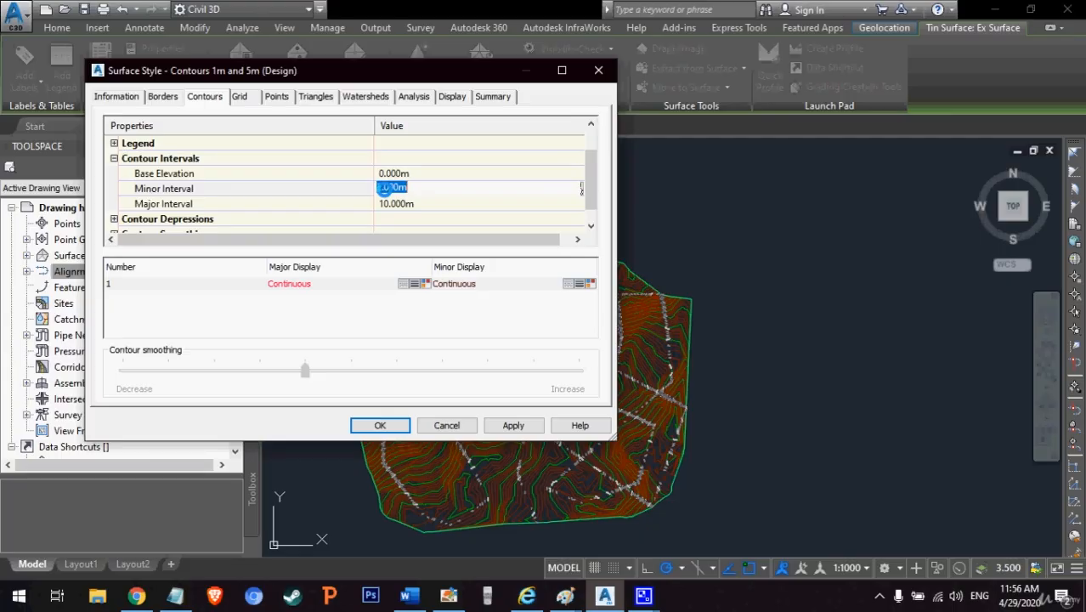
{"action": "type", "text": "6"}
{"action": "key", "text": "Return"}
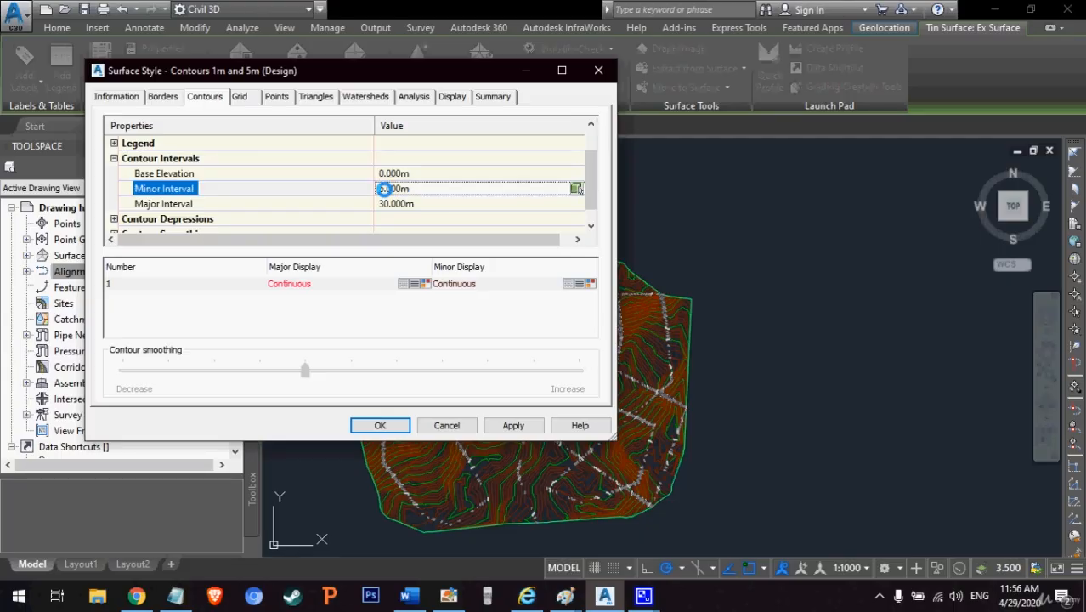
{"action": "left_click", "coordinate": [528, 422]}
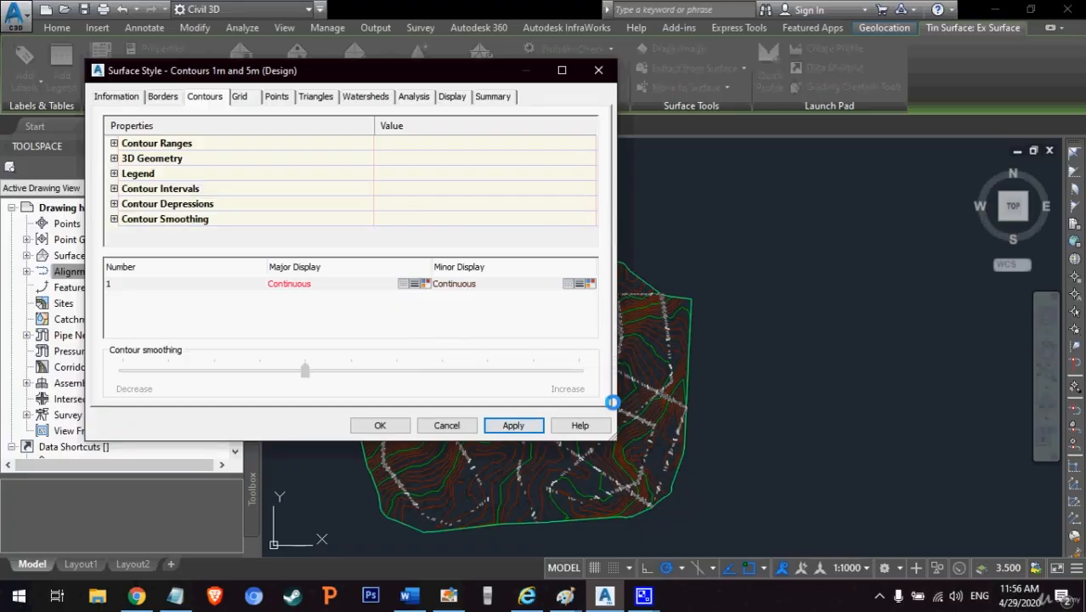
{"action": "mouse_move", "coordinate": [413, 70]}
{"action": "left_mouse_down"}
{"action": "mouse_move", "coordinate": [196, 219]}
{"action": "mouse_move", "coordinate": [279, 211]}
{"action": "mouse_move", "coordinate": [279, 250]}
{"action": "mouse_move", "coordinate": [332, 106]}
{"action": "mouse_move", "coordinate": [628, 109]}
{"action": "mouse_move", "coordinate": [619, 98]}
{"action": "mouse_move", "coordinate": [594, 117]}
{"action": "left_mouse_up"}
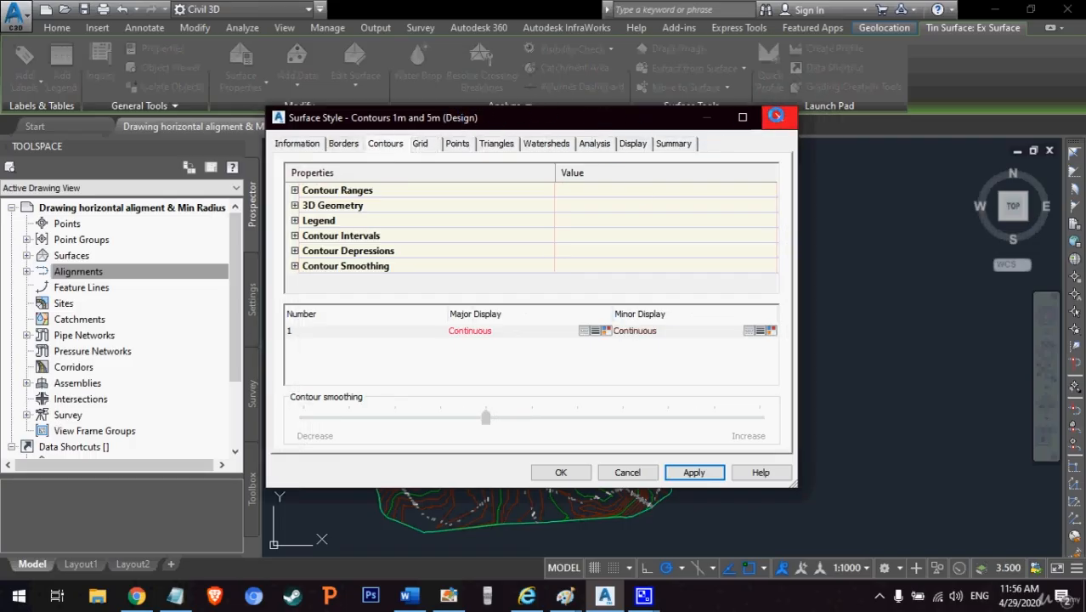
{"action": "left_click", "coordinate": [780, 117]}
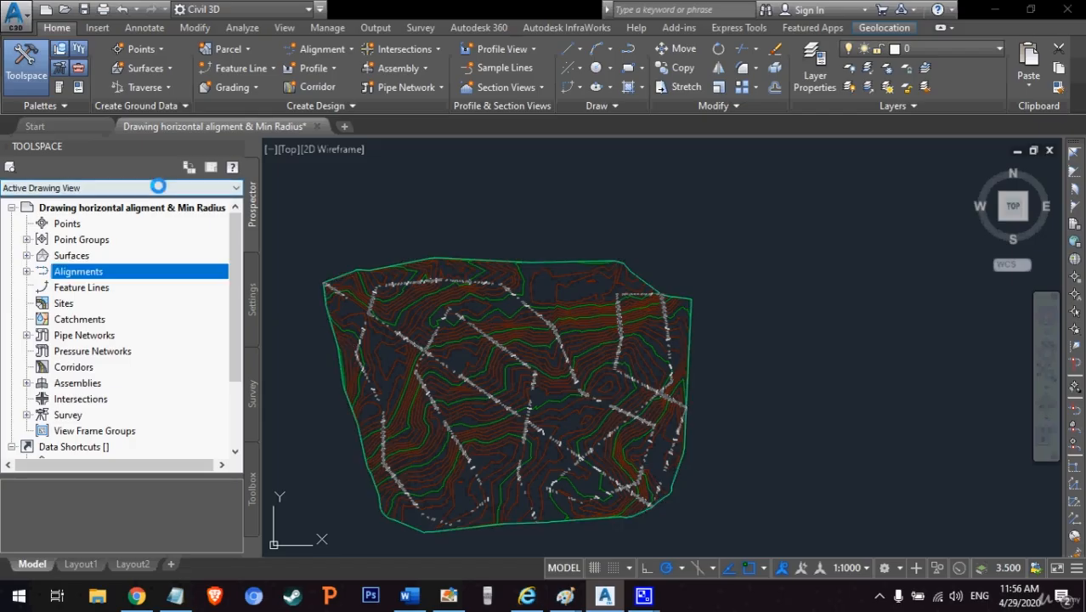
- Set the text height to 2 mm in the Existing Major Labels contour label style for surfaces
{"action": "left_click", "coordinate": [251, 285]}
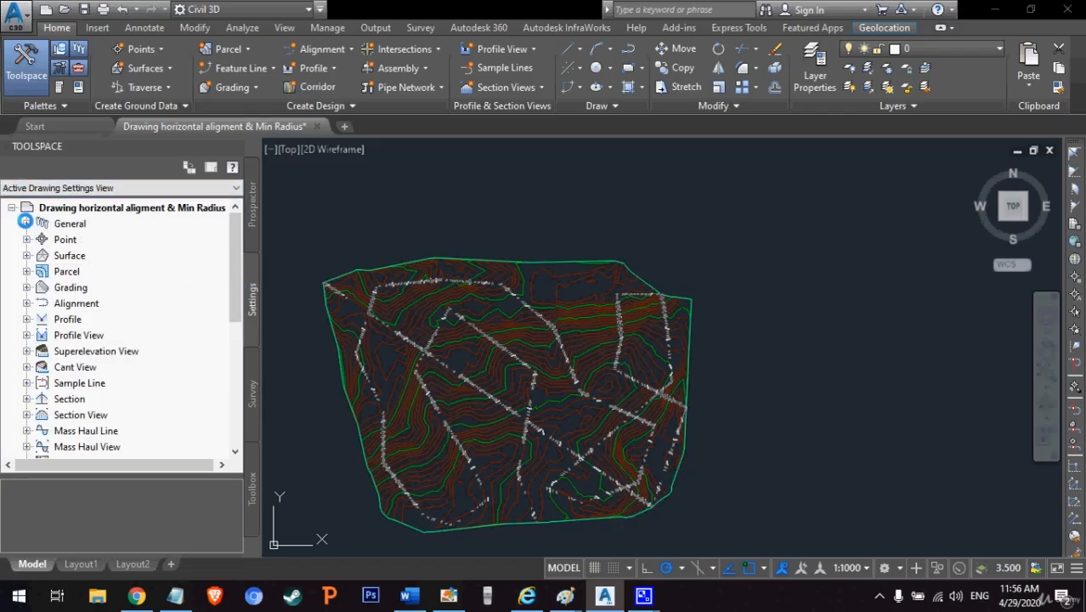
{"action": "left_click", "coordinate": [26, 255]}
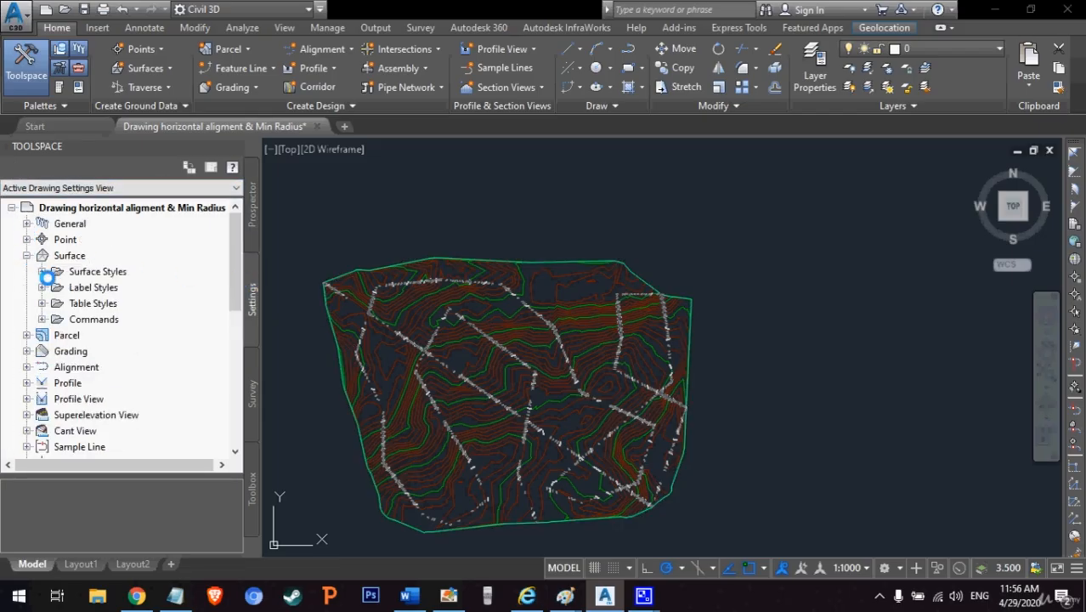
{"action": "left_click", "coordinate": [40, 272]}
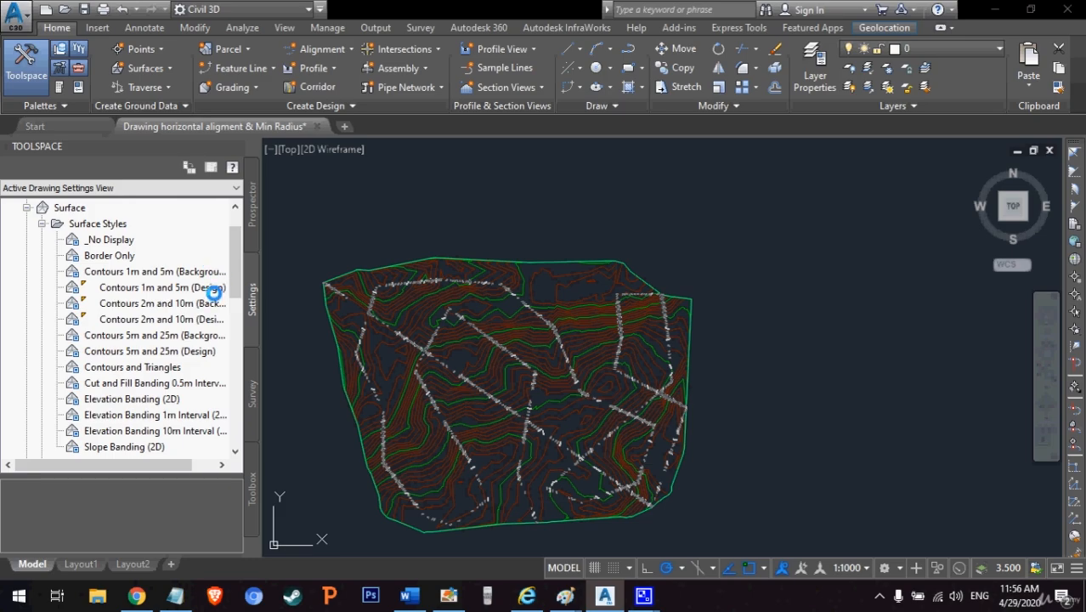
{"action": "left_click", "coordinate": [42, 222]}
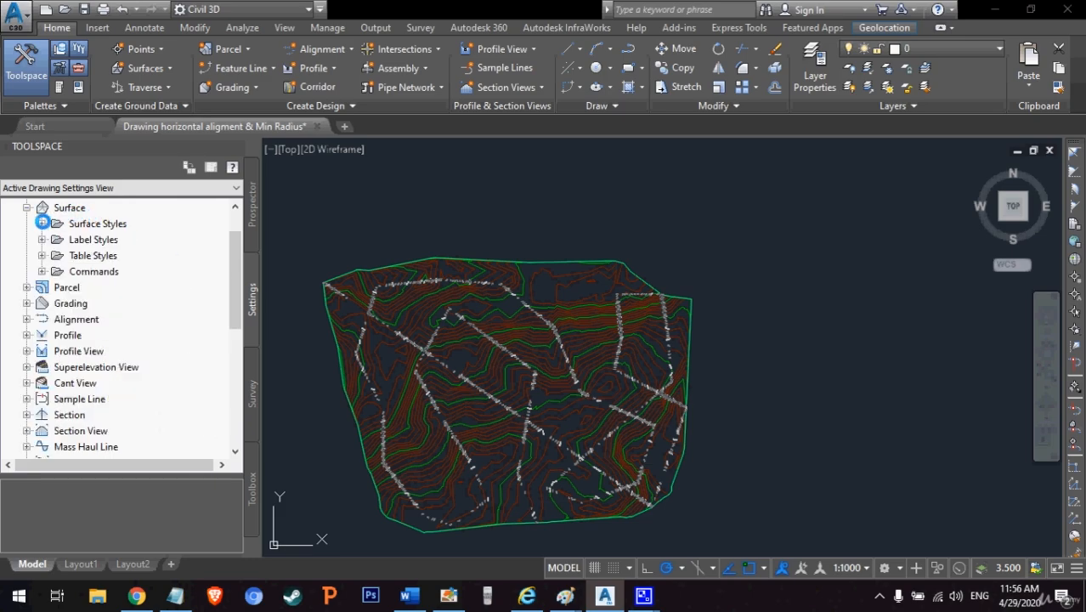
{"action": "left_click", "coordinate": [42, 239]}
{"action": "left_click", "coordinate": [57, 255]}
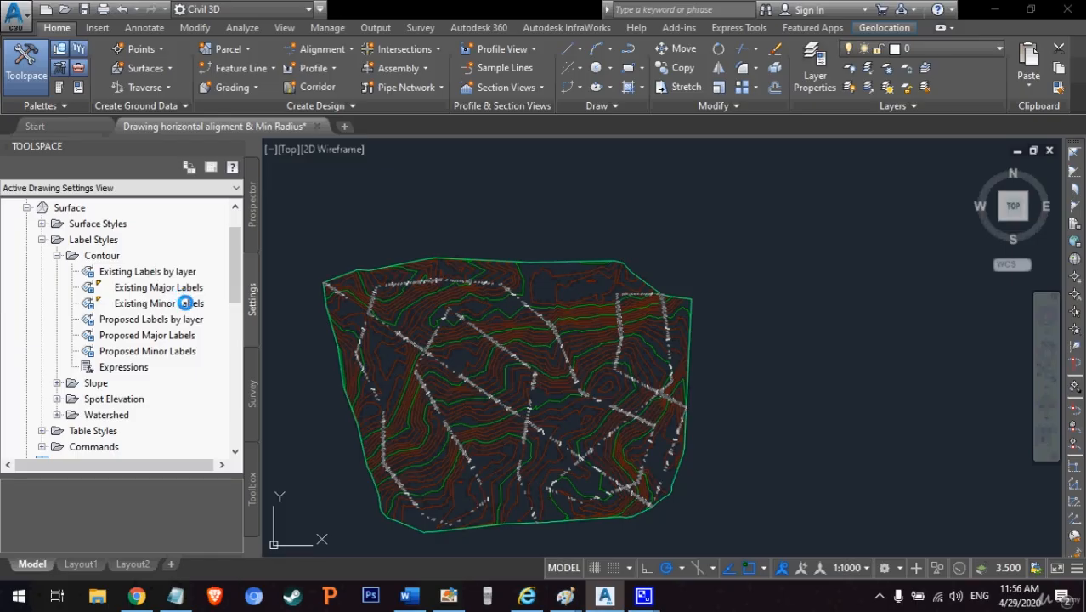
{"action": "double_click", "coordinate": [187, 287]}
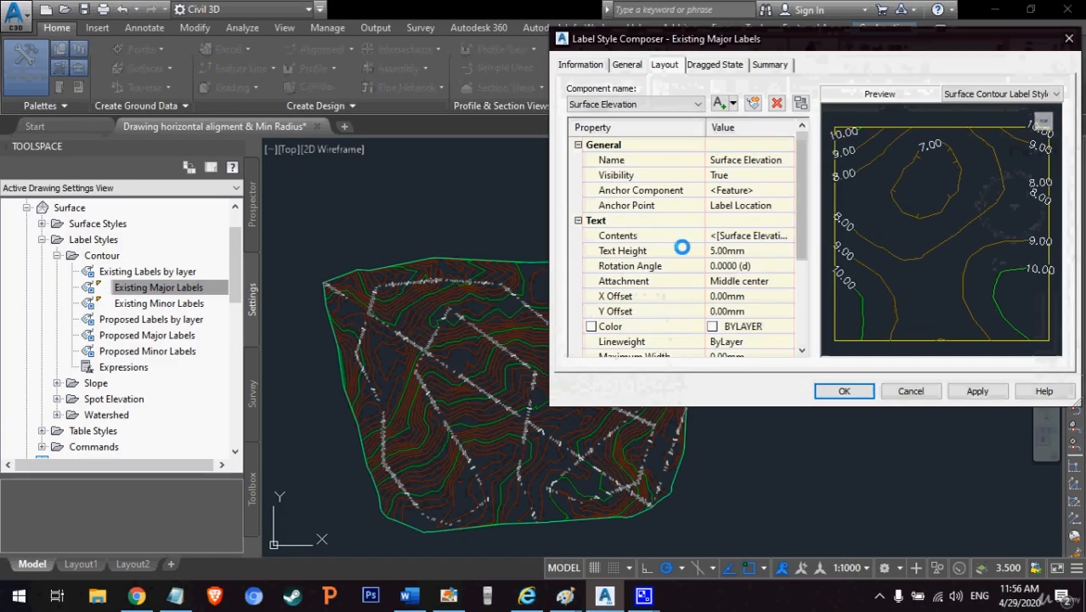
{"action": "left_click", "coordinate": [727, 251]}
{"action": "type", "text": "2"}
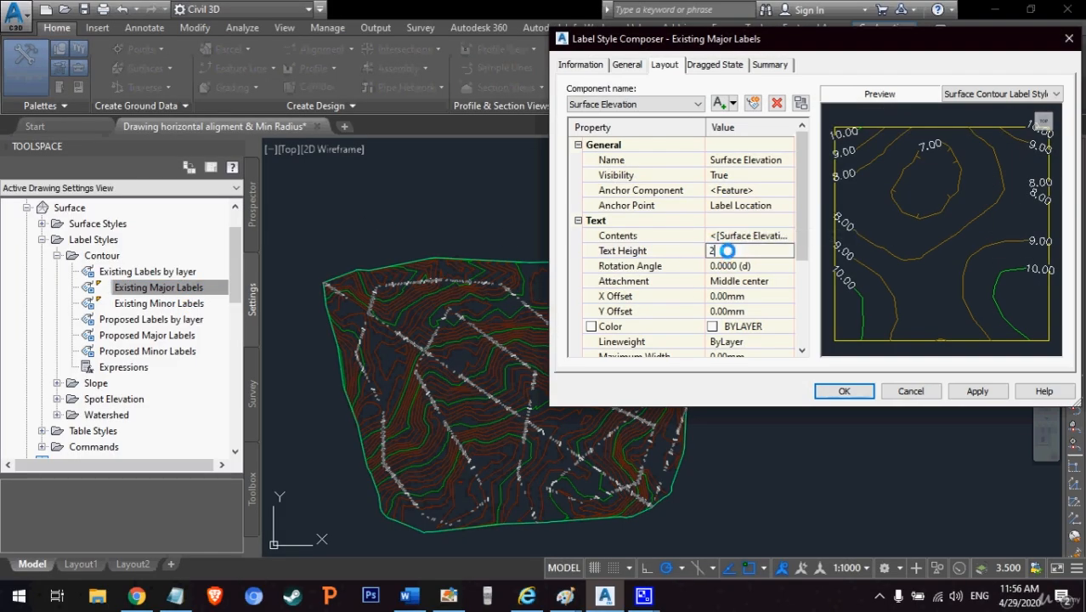
{"action": "key", "text": "Return"}
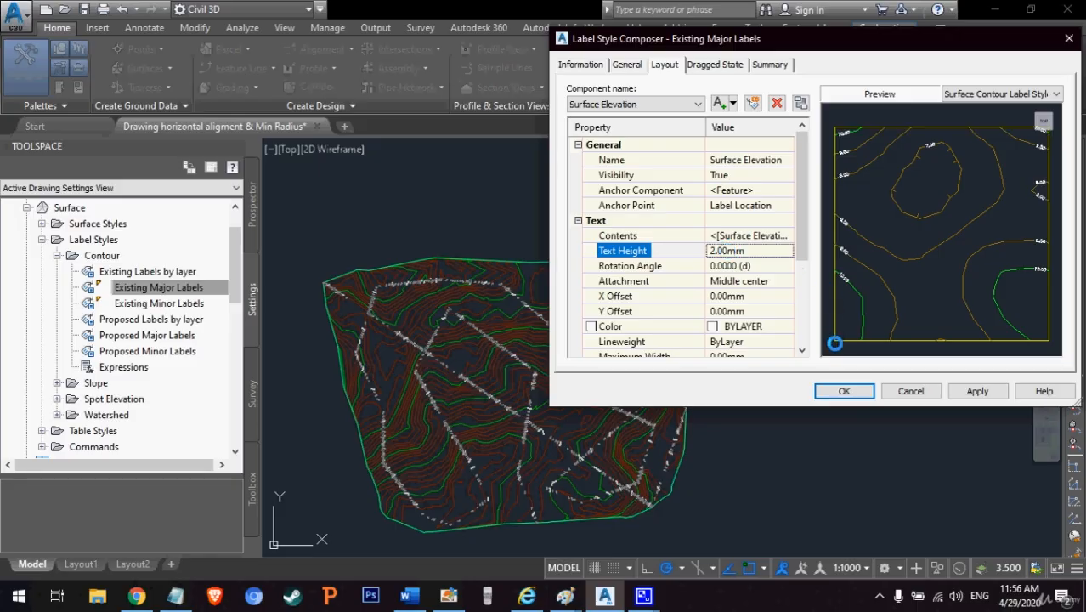
{"action": "left_click", "coordinate": [835, 390]}
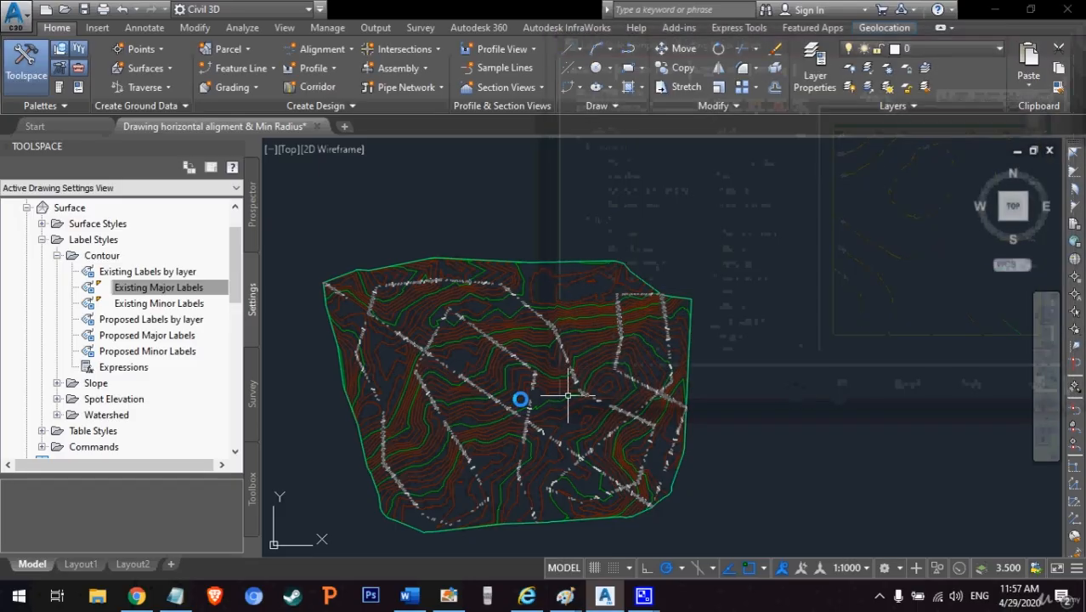
- Set the text height to 1 mm in the Existing Minor Labels contour label style
{"action": "left_click", "coordinate": [176, 303]}
{"action": "double_click", "coordinate": [177, 304]}
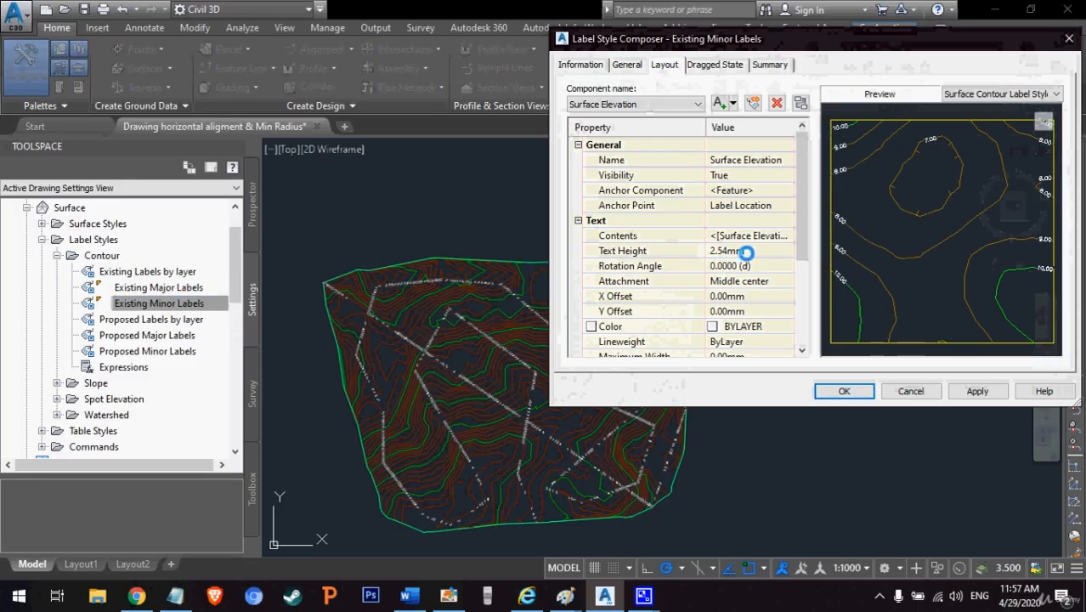
{"action": "left_click", "coordinate": [731, 251]}
{"action": "type", "text": "1"}
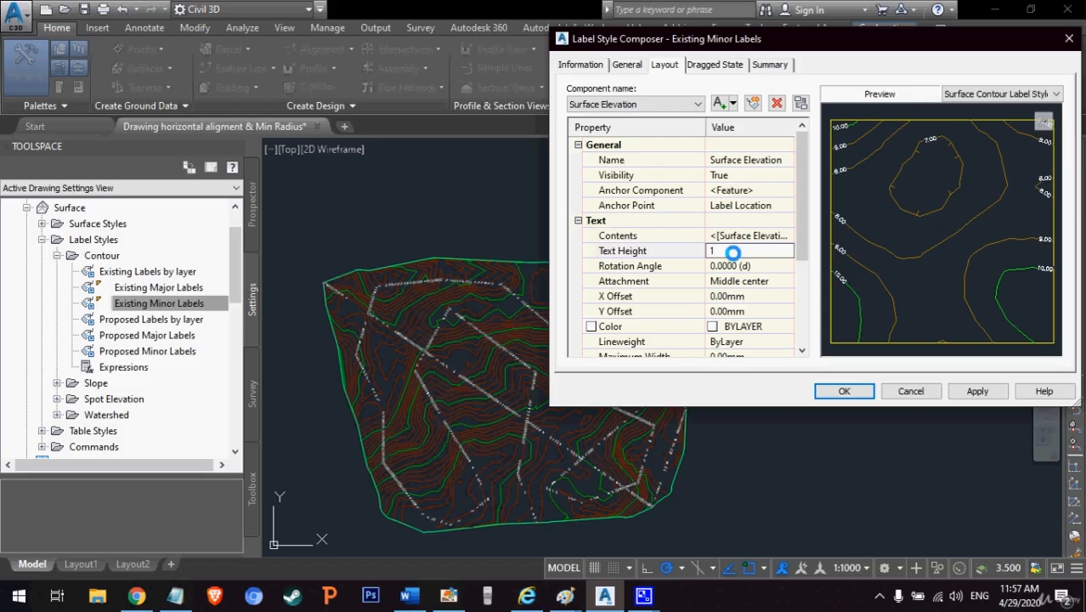
{"action": "key", "text": "Return"}
{"action": "key", "text": "Return"}
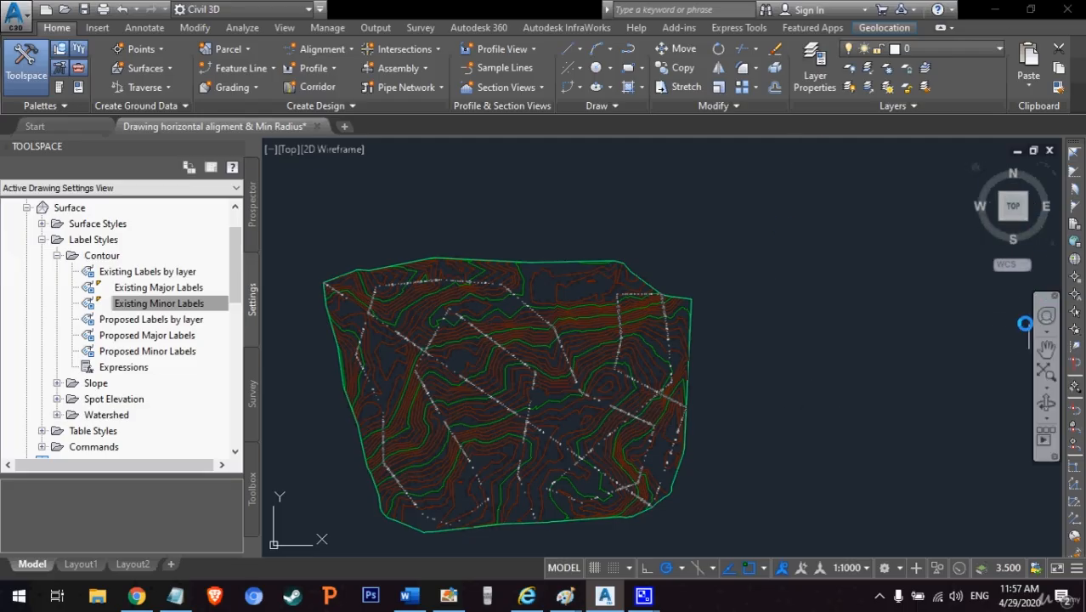
{"action": "left_click", "coordinate": [1044, 346]}
{"action": "left_click_drag", "start_coordinate": [622, 366], "coordinate": [641, 342]}
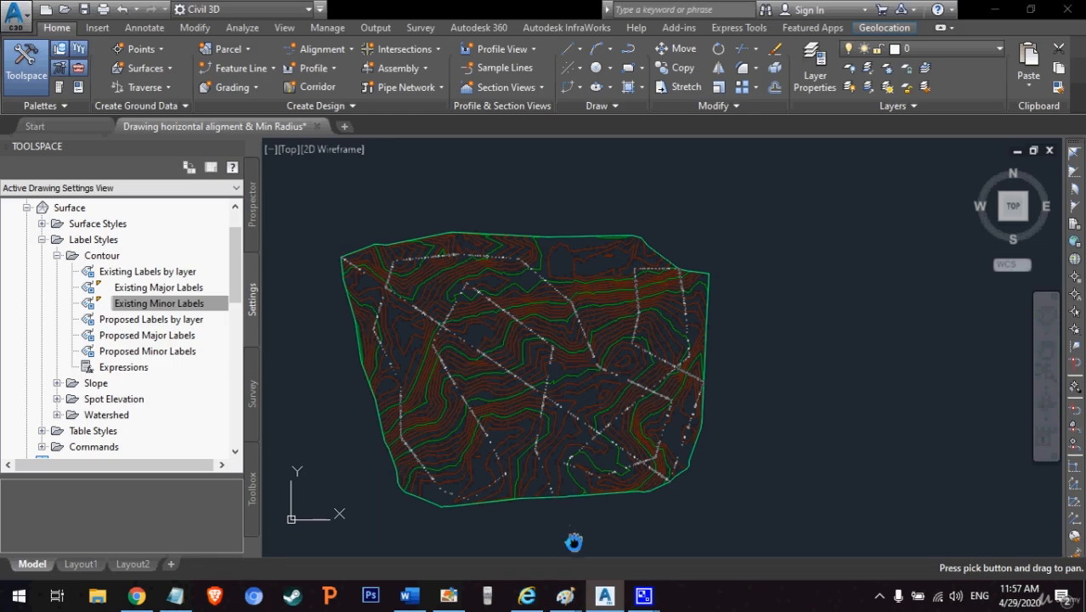
- Switch to the Paint window holding the contour picture and examine its contours at close range
{"action": "mouse_move", "coordinate": [565, 595]}
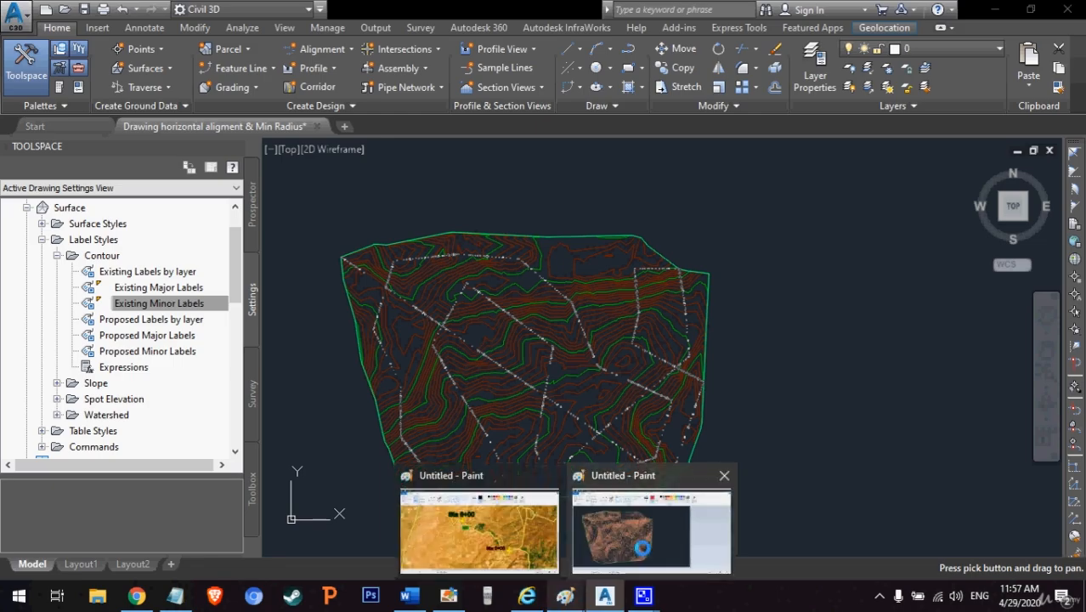
{"action": "left_click", "coordinate": [642, 544]}
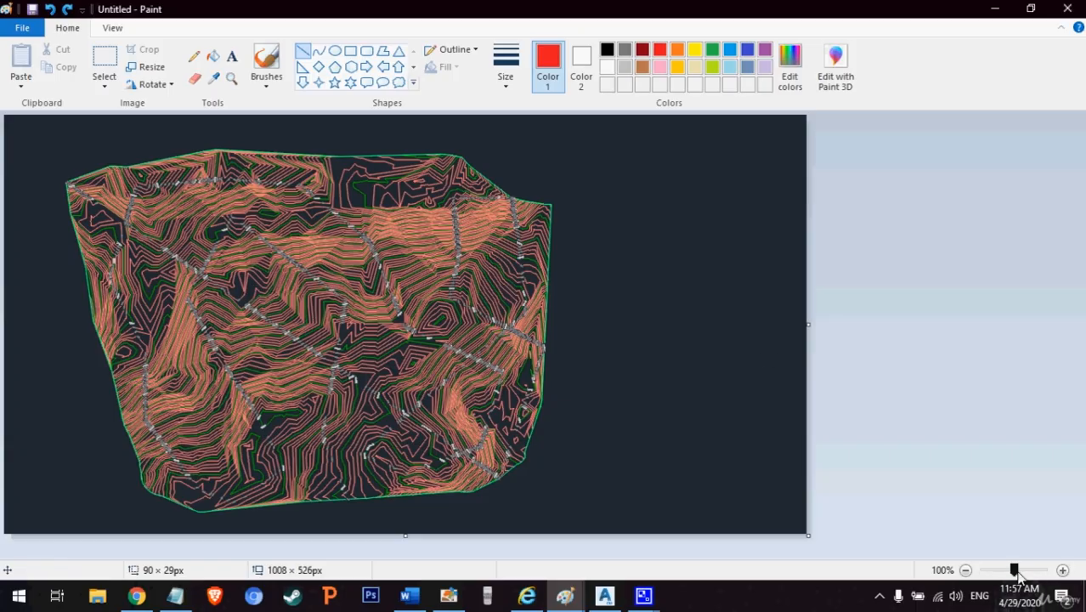
{"action": "left_click", "coordinate": [1062, 570]}
{"action": "left_click", "coordinate": [1062, 570]}
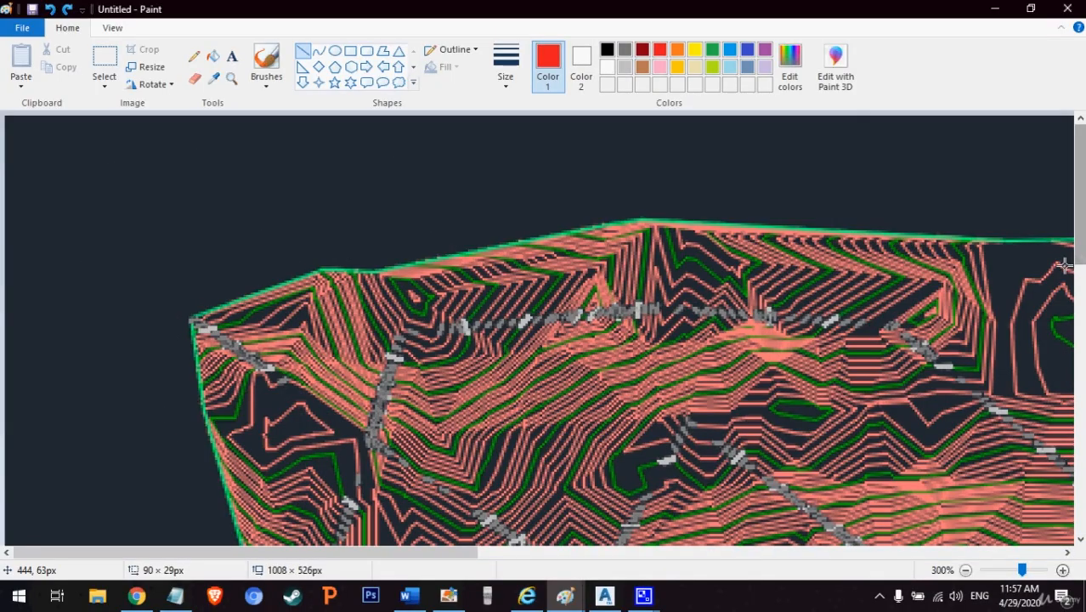
{"action": "scroll", "coordinate": [813, 417], "scroll_direction": "down", "scroll_amount": 5}
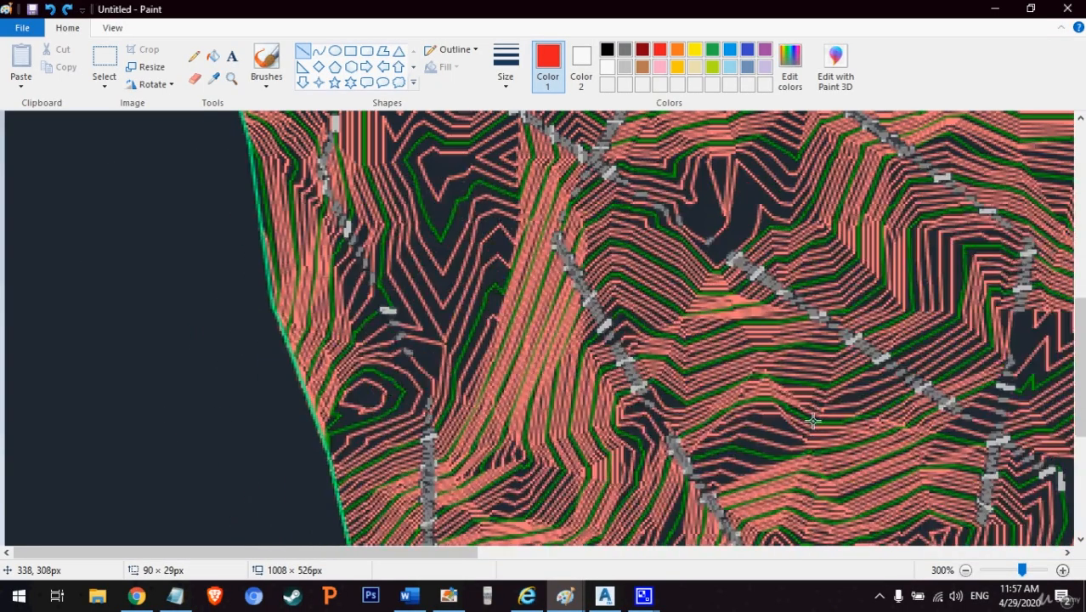
{"action": "scroll", "coordinate": [813, 417], "scroll_direction": "down", "scroll_amount": 2}
{"action": "scroll", "coordinate": [813, 417], "scroll_direction": "up", "scroll_amount": 6}
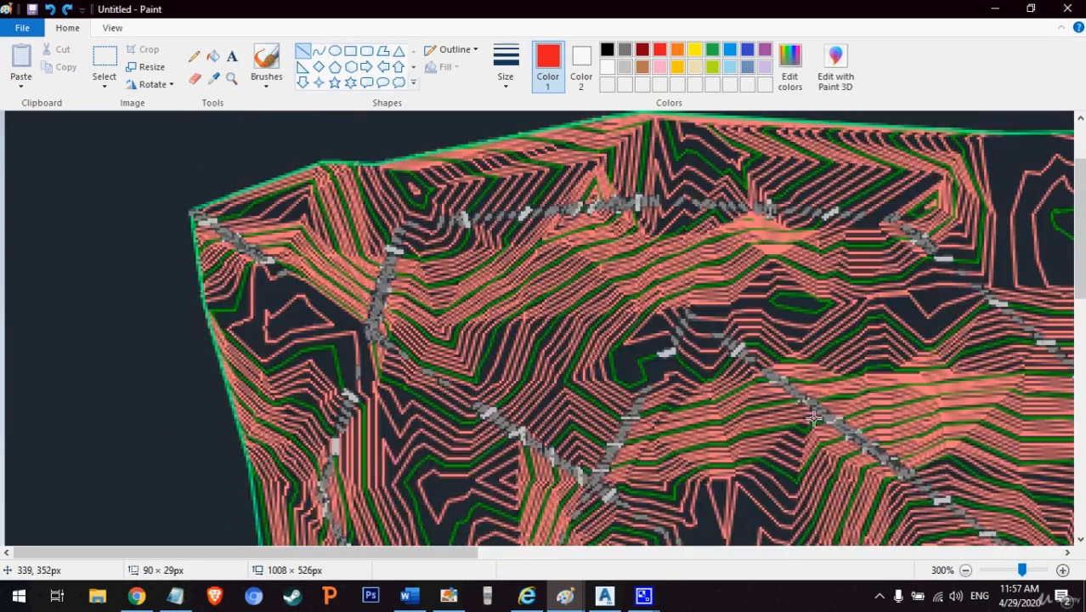
{"action": "scroll", "coordinate": [813, 417], "scroll_direction": "down", "scroll_amount": 5}
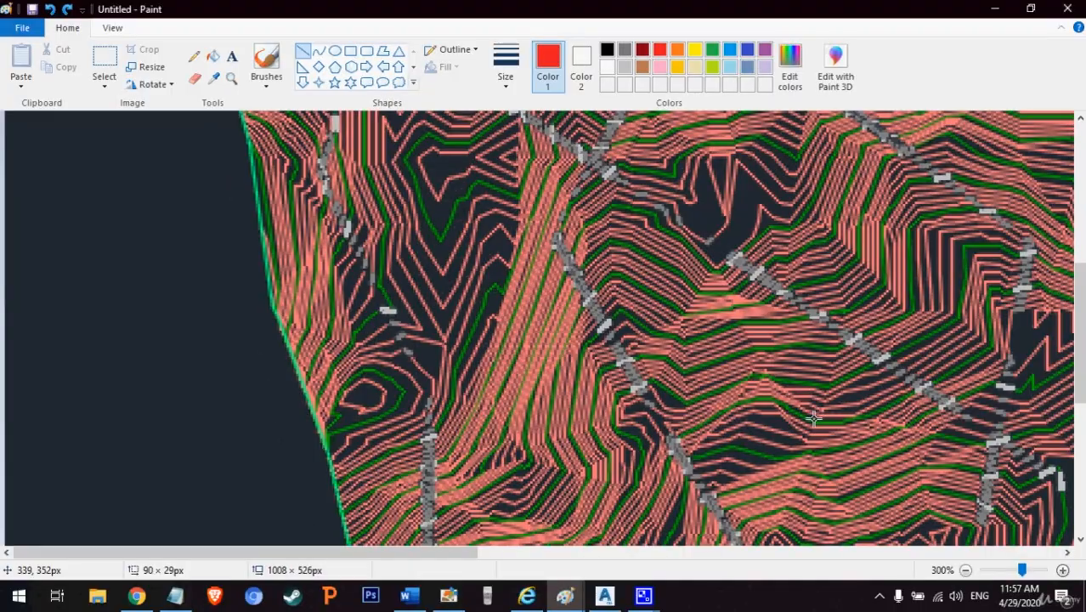
{"action": "scroll", "coordinate": [813, 417], "scroll_direction": "up", "scroll_amount": 5}
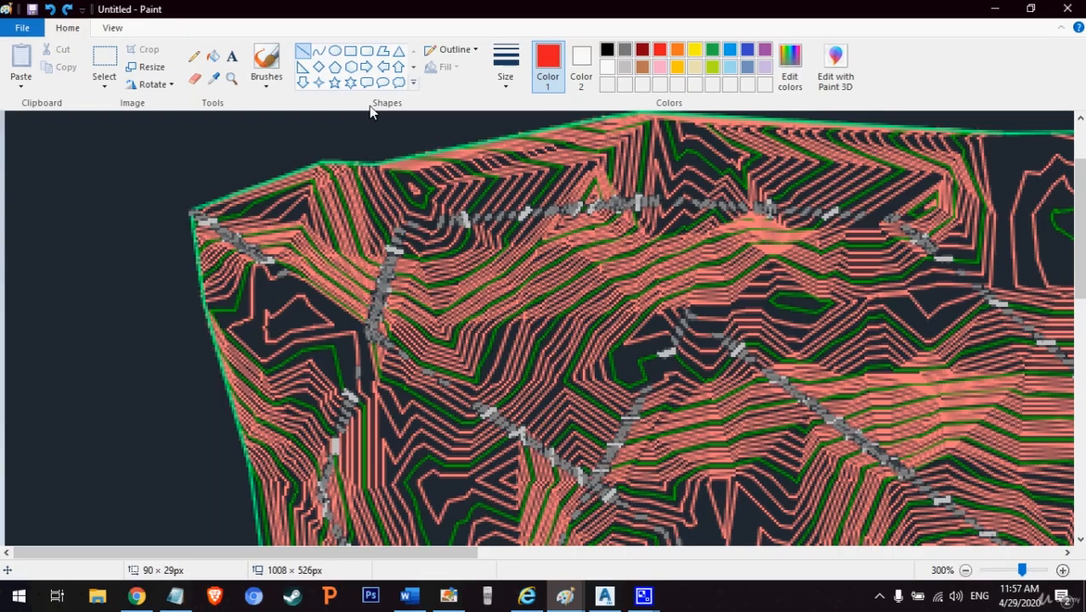
- Set the straight-line shape to the third line thickness option for sketching over the contour picture
{"action": "left_click", "coordinate": [522, 54]}
{"action": "left_click", "coordinate": [522, 113]}
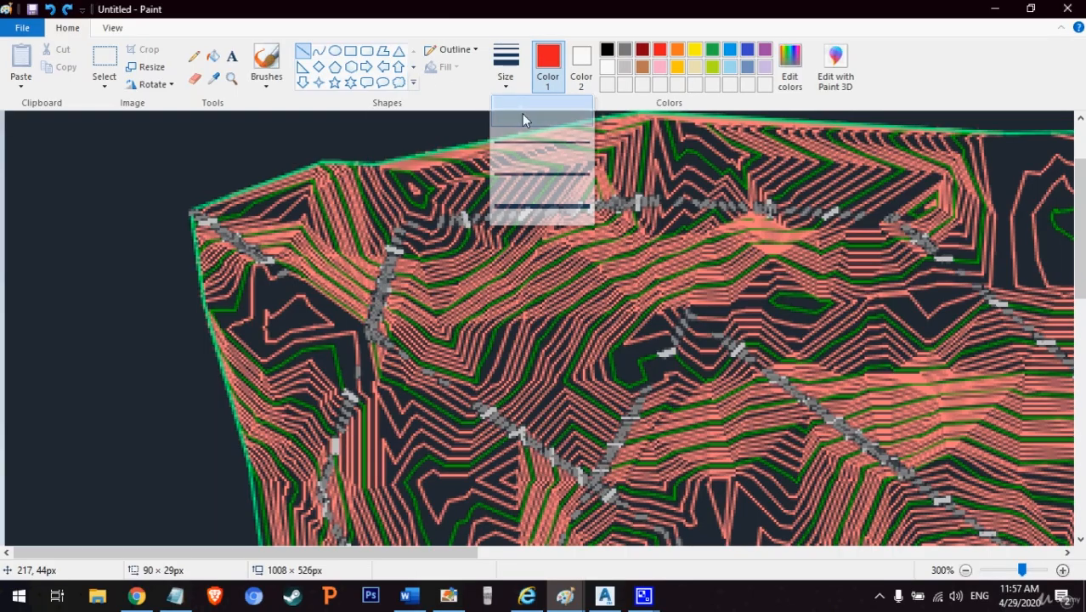
{"action": "left_click", "coordinate": [298, 56]}
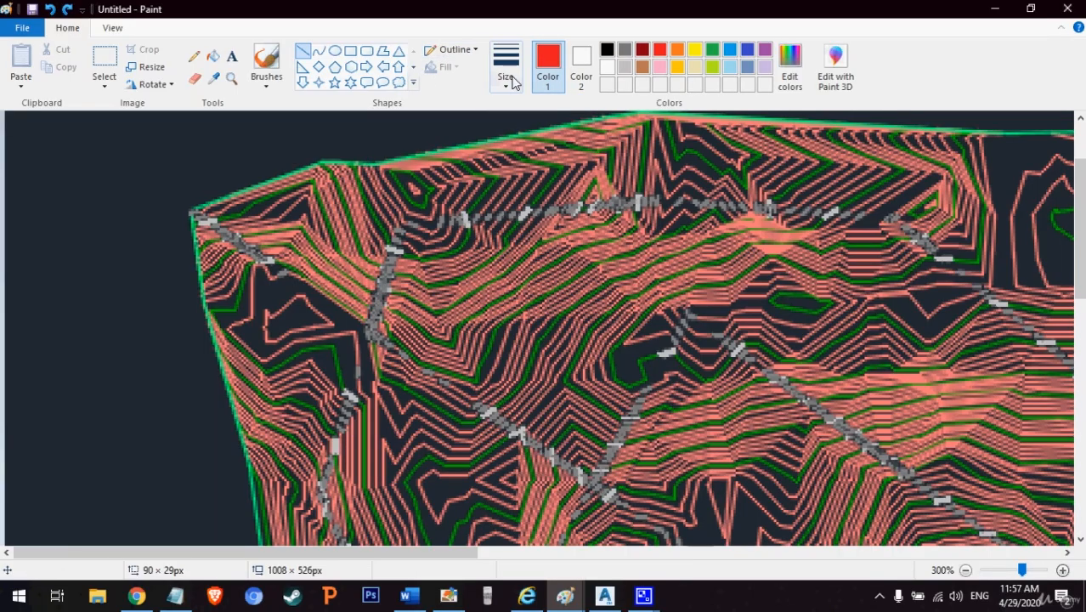
{"action": "left_click", "coordinate": [505, 64]}
{"action": "left_click", "coordinate": [546, 170]}
{"action": "left_click", "coordinate": [965, 570]}
{"action": "left_click", "coordinate": [965, 570]}
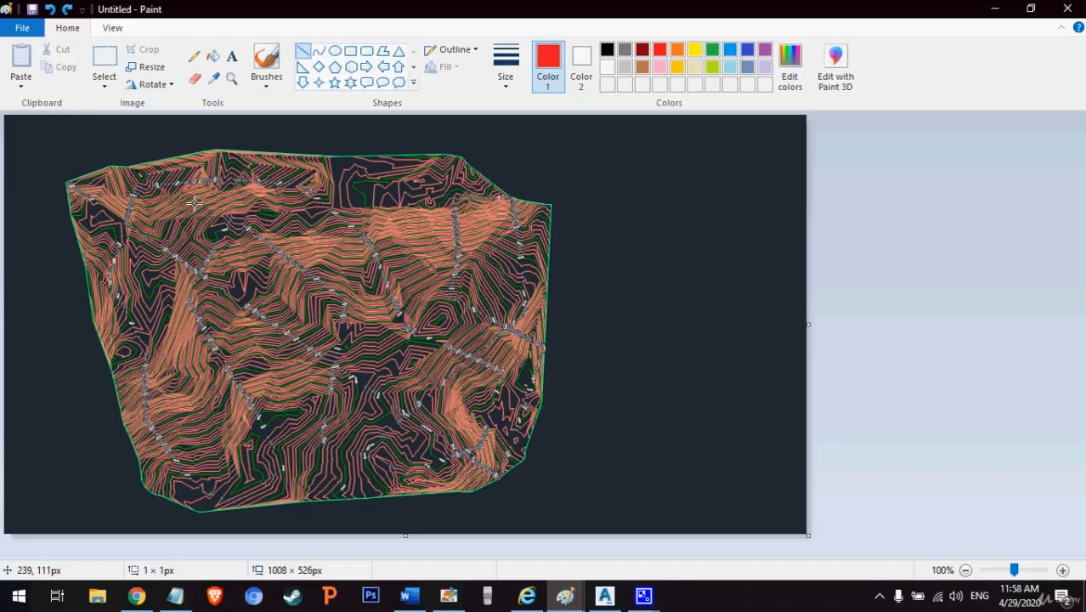
- Try a short, steep red line cutting across the contours in the upper part of the surface
{"action": "mouse_move", "coordinate": [195, 202]}
{"action": "left_mouse_down"}
{"action": "mouse_move", "coordinate": [283, 437]}
{"action": "mouse_move", "coordinate": [339, 461]}
{"action": "mouse_move", "coordinate": [220, 88]}
{"action": "mouse_move", "coordinate": [205, 195]}
{"action": "left_mouse_up"}
{"action": "left_click_drag", "start_coordinate": [238, 234], "coordinate": [247, 271]}
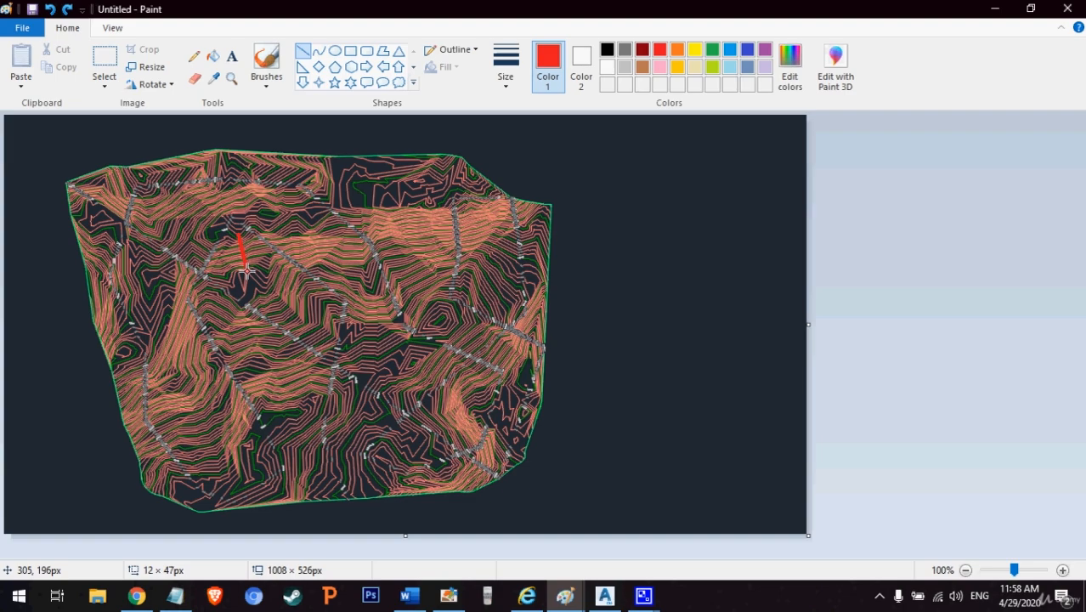
{"action": "left_click_drag", "start_coordinate": [247, 270], "coordinate": [247, 262]}
{"action": "key", "text": "ctrl+z"}
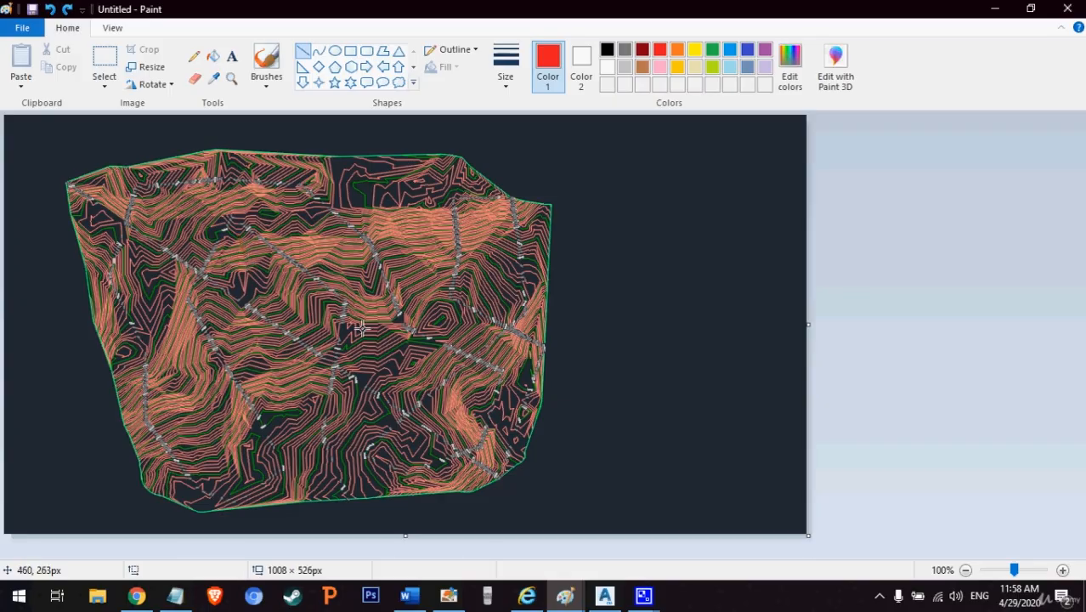
- Sketch a three-segment red route running roughly along the contours across the upper middle of the surface
{"action": "scroll", "coordinate": [220, 259], "scroll_direction": "up", "scroll_amount": 1, "text": "ctrl"}
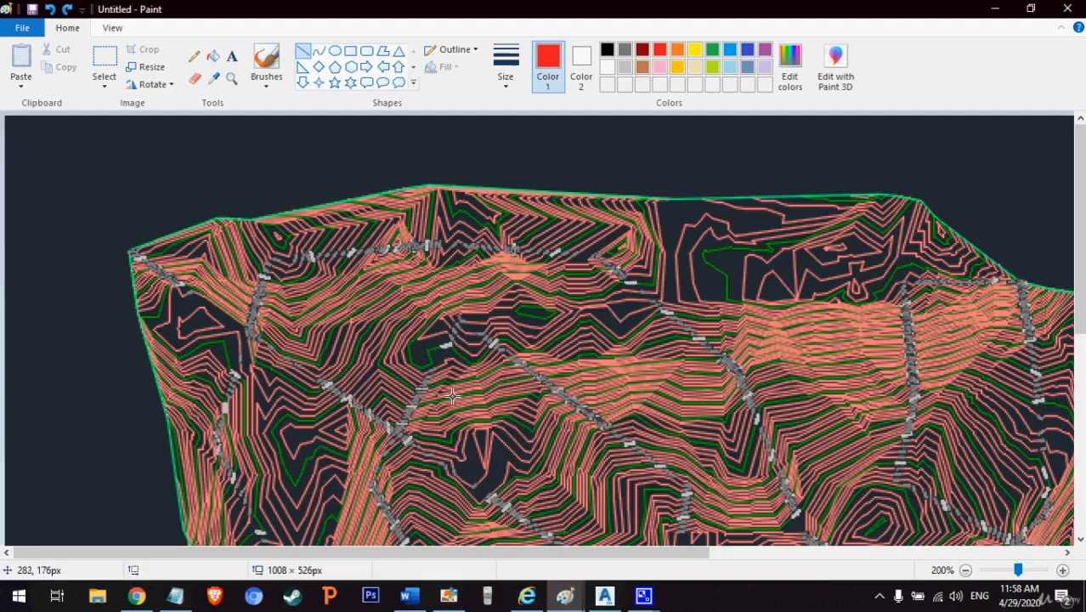
{"action": "mouse_move", "coordinate": [441, 407]}
{"action": "left_mouse_down"}
{"action": "mouse_move", "coordinate": [585, 374]}
{"action": "mouse_move", "coordinate": [609, 383]}
{"action": "left_mouse_up"}
{"action": "left_click", "coordinate": [612, 378]}
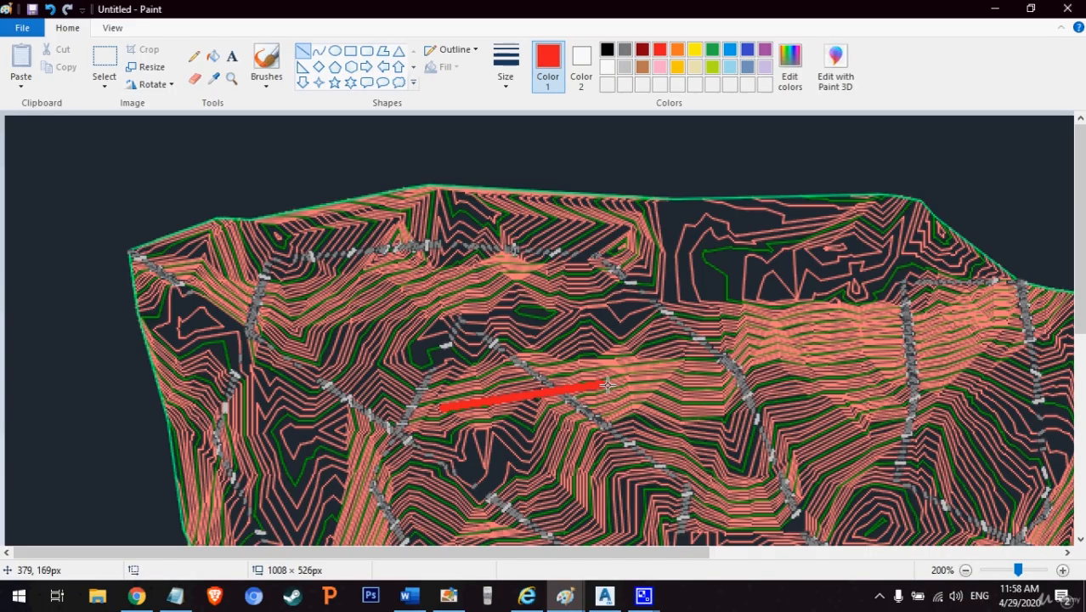
{"action": "mouse_move", "coordinate": [608, 385]}
{"action": "left_mouse_down"}
{"action": "mouse_move", "coordinate": [724, 405]}
{"action": "mouse_move", "coordinate": [779, 369]}
{"action": "left_mouse_up"}
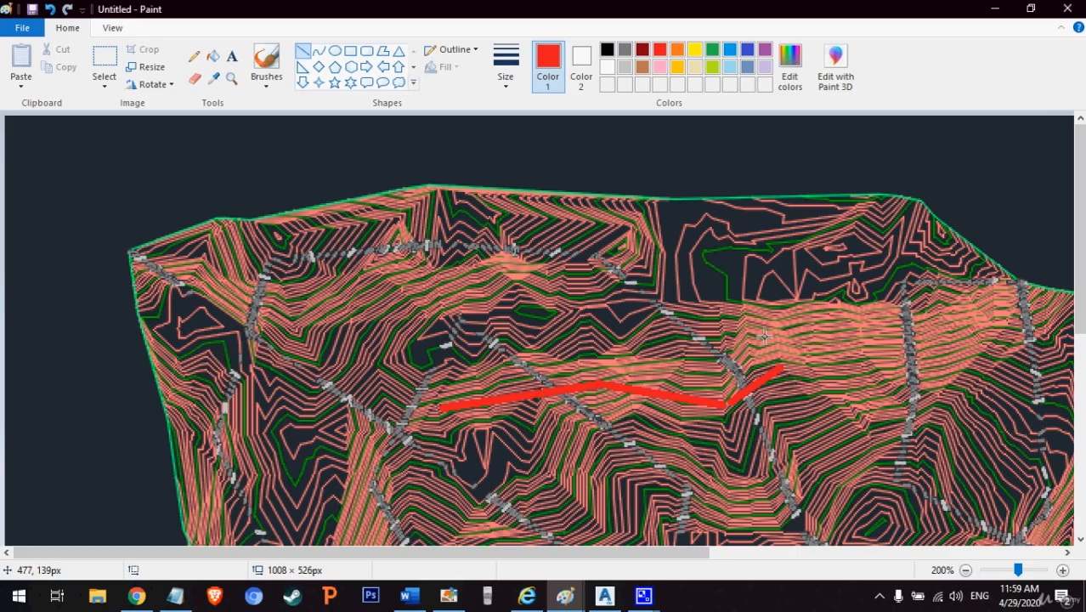
- Draw a long vertical red line in the empty area to the right of the surface picture
{"action": "scroll", "coordinate": [696, 348], "scroll_direction": "down", "scroll_amount": 2, "text": "ctrl"}
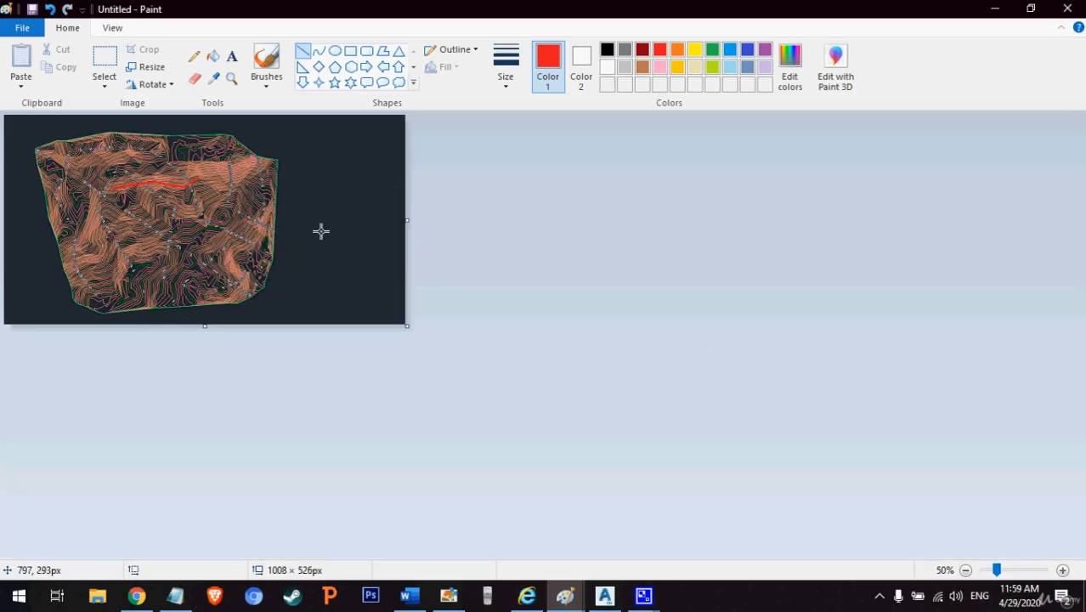
{"action": "left_click_drag", "start_coordinate": [339, 293], "coordinate": [338, 172]}
{"action": "left_click", "coordinate": [369, 185]}
- Try enclosing the vertical red line in an ellipse of about 131 × 389 px
{"action": "left_click", "coordinate": [335, 51]}
{"action": "left_click_drag", "start_coordinate": [366, 155], "coordinate": [312, 310]}
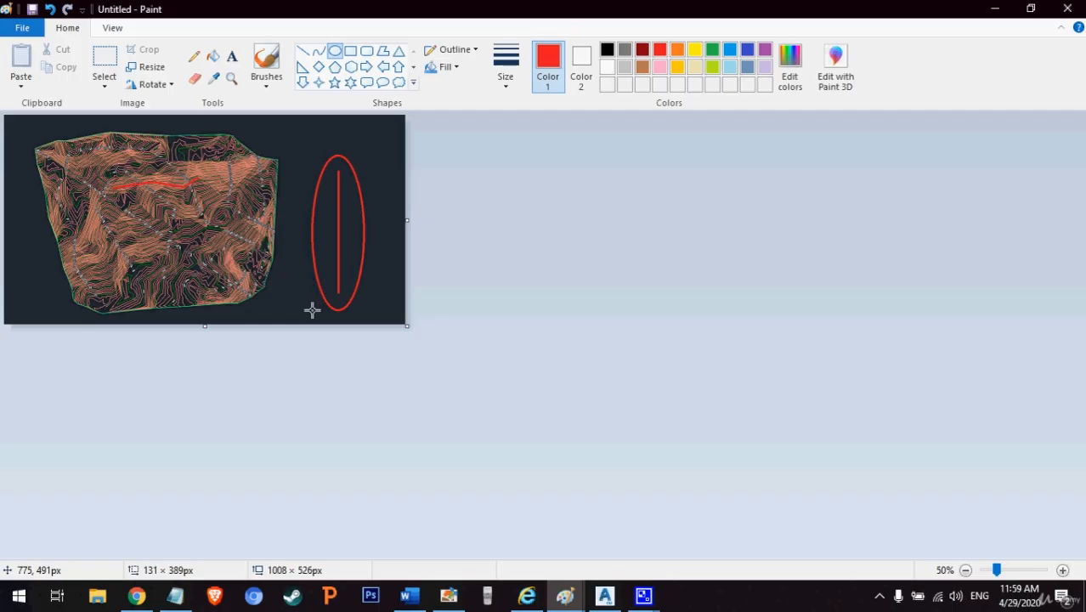
{"action": "key", "text": "ctrl+z"}
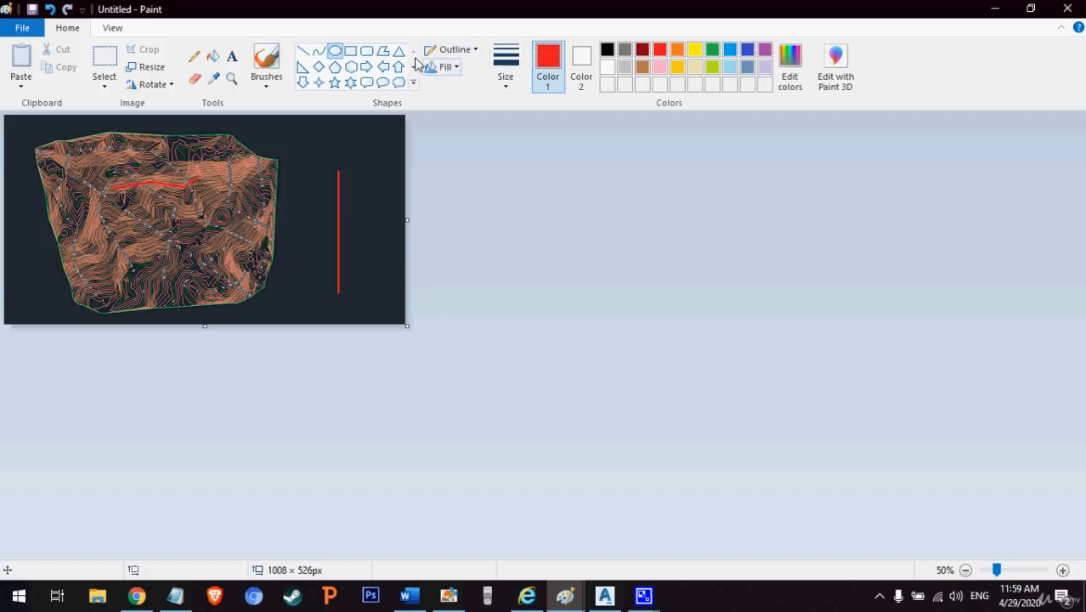
- Draw a red line rising slightly to the right from the vertical line's upper end, and switch back to Civil 3D
{"action": "left_click", "coordinate": [303, 52]}
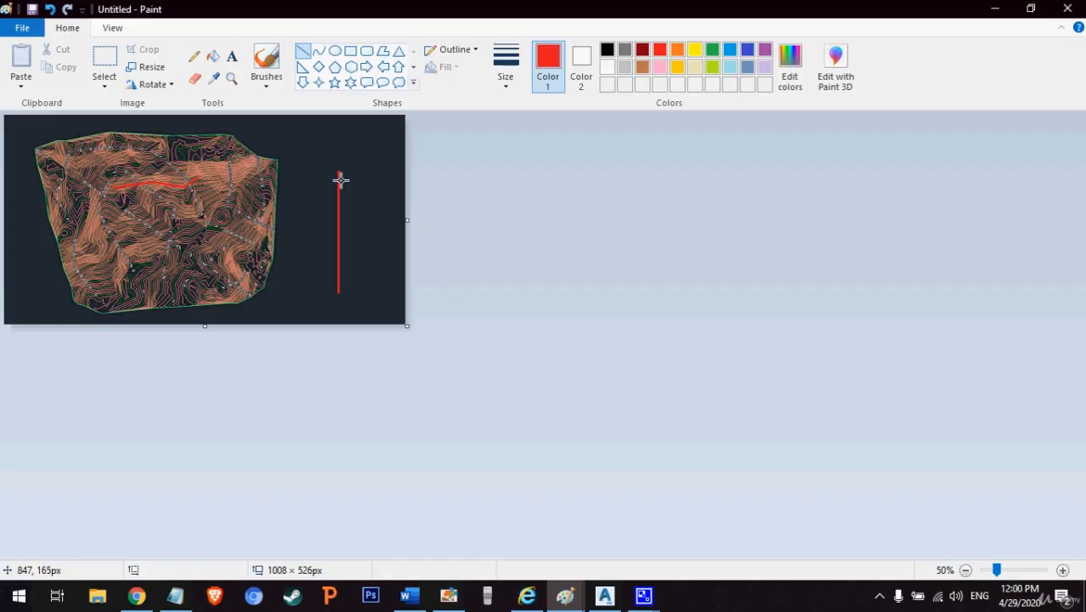
{"action": "scroll", "coordinate": [345, 173], "scroll_direction": "up", "scroll_amount": 1, "text": "ctrl"}
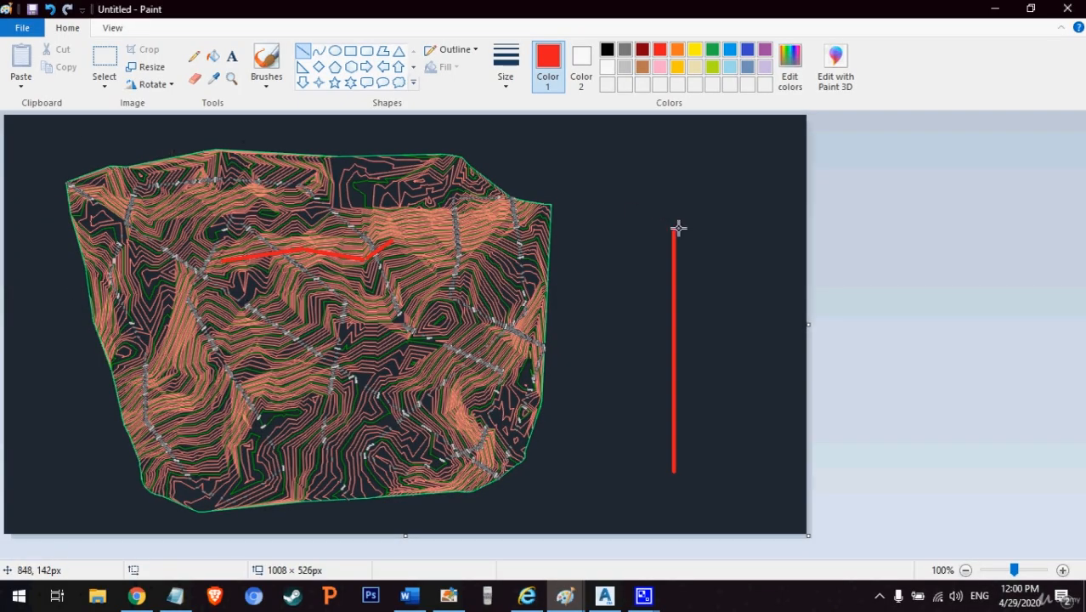
{"action": "left_click_drag", "start_coordinate": [674, 226], "coordinate": [782, 201]}
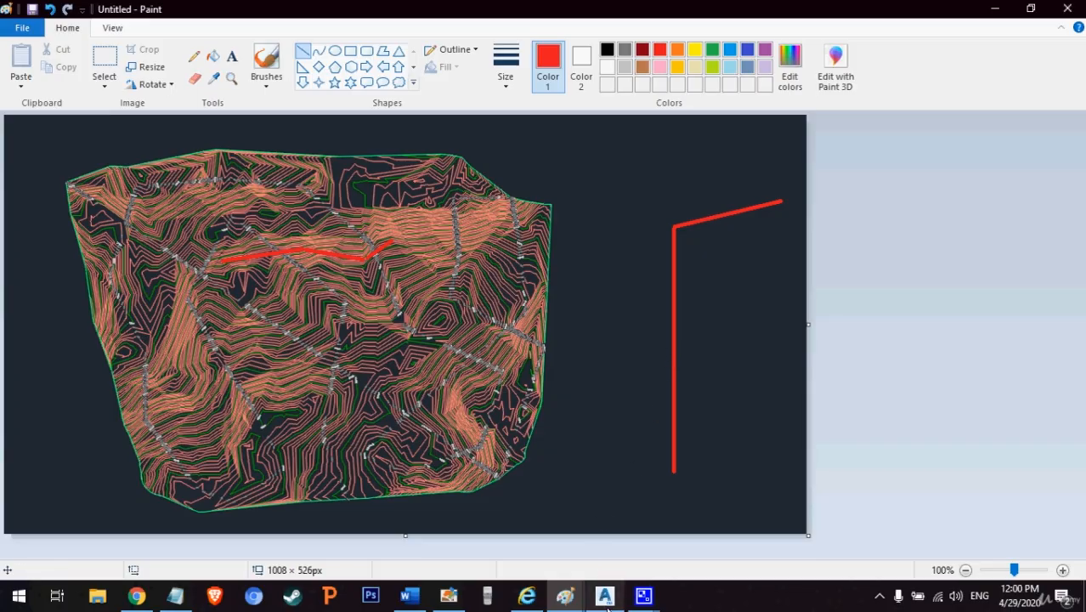
{"action": "mouse_move", "coordinate": [606, 605]}
{"action": "left_click", "coordinate": [589, 489]}
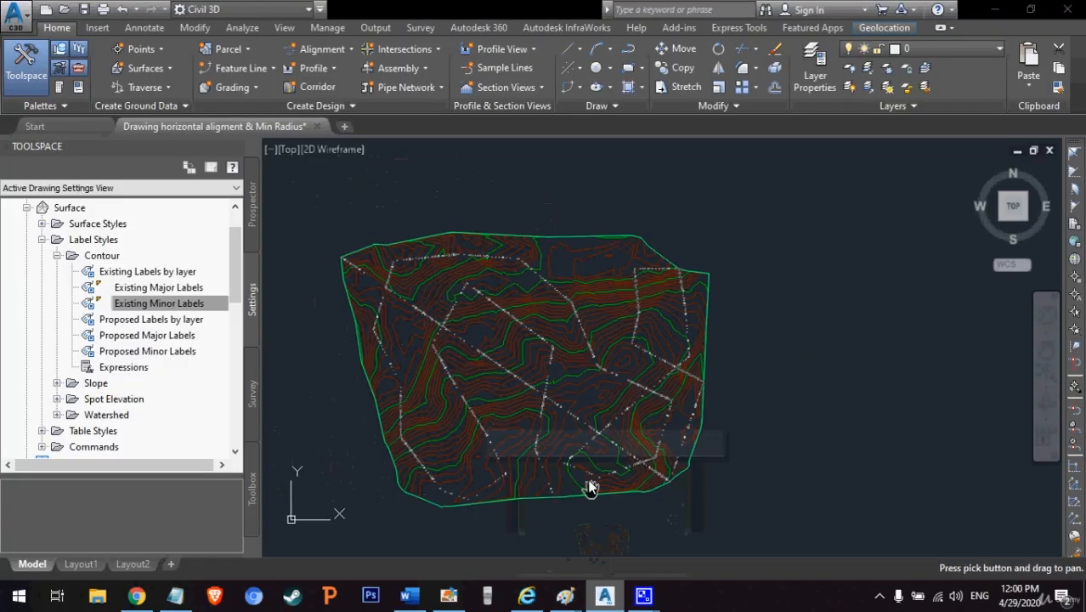
- Examine the surface's contour pattern from its western slope across to its northeastern side
{"action": "left_click_drag", "start_coordinate": [627, 362], "coordinate": [718, 296]}
{"action": "scroll", "coordinate": [583, 307], "scroll_direction": "up", "scroll_amount": 5}
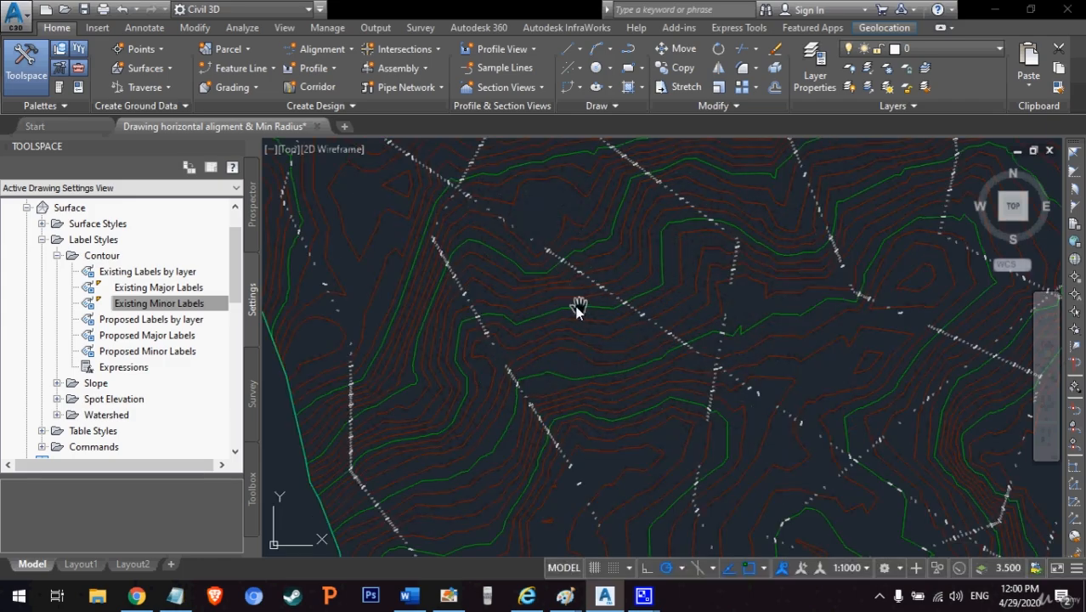
{"action": "mouse_move", "coordinate": [577, 305]}
{"action": "left_mouse_down"}
{"action": "mouse_move", "coordinate": [534, 403]}
{"action": "mouse_move", "coordinate": [497, 406]}
{"action": "mouse_move", "coordinate": [502, 369]}
{"action": "mouse_move", "coordinate": [487, 351]}
{"action": "left_mouse_up"}
{"action": "scroll", "coordinate": [497, 406], "scroll_direction": "down", "scroll_amount": 4}
{"action": "right_click", "coordinate": [491, 338]}
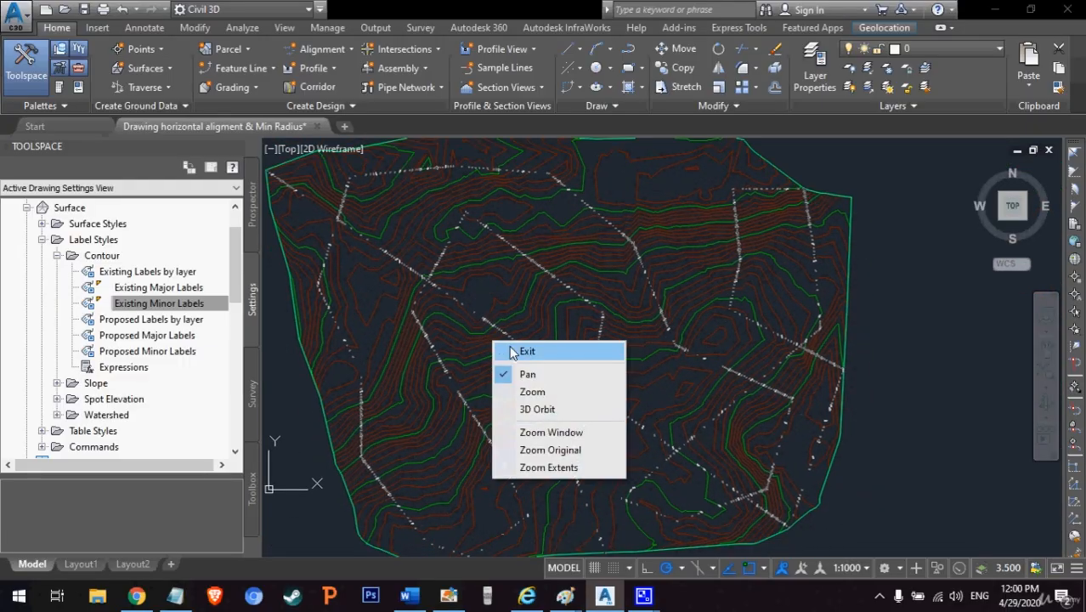
{"action": "left_click", "coordinate": [510, 351]}
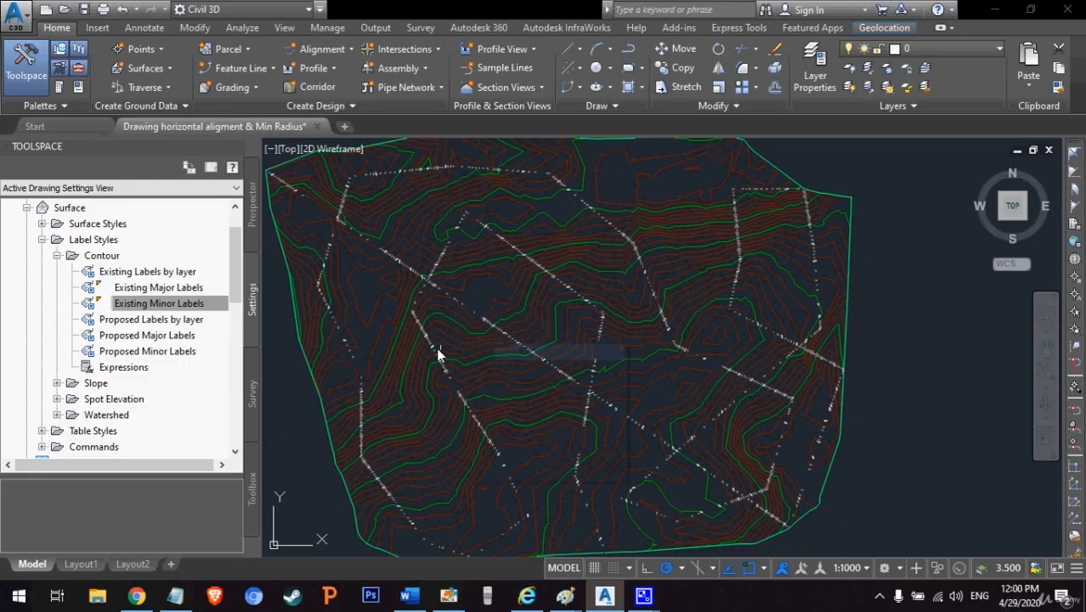
{"action": "left_click", "coordinate": [379, 357]}
{"action": "left_click", "coordinate": [377, 353]}
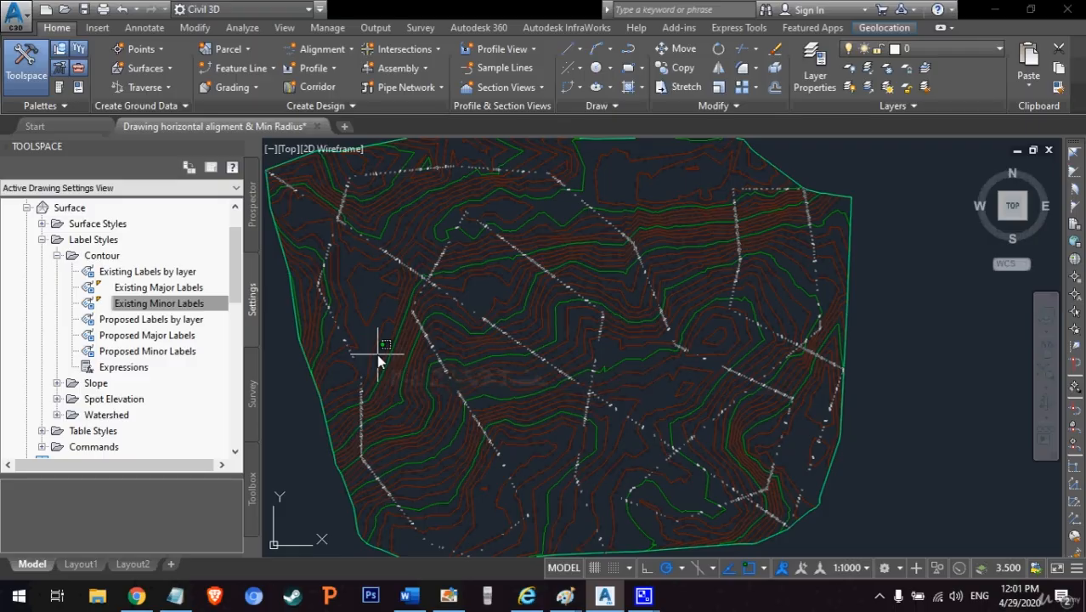
{"action": "left_click", "coordinate": [380, 351]}
{"action": "left_click", "coordinate": [380, 351]}
{"action": "left_click", "coordinate": [728, 238]}
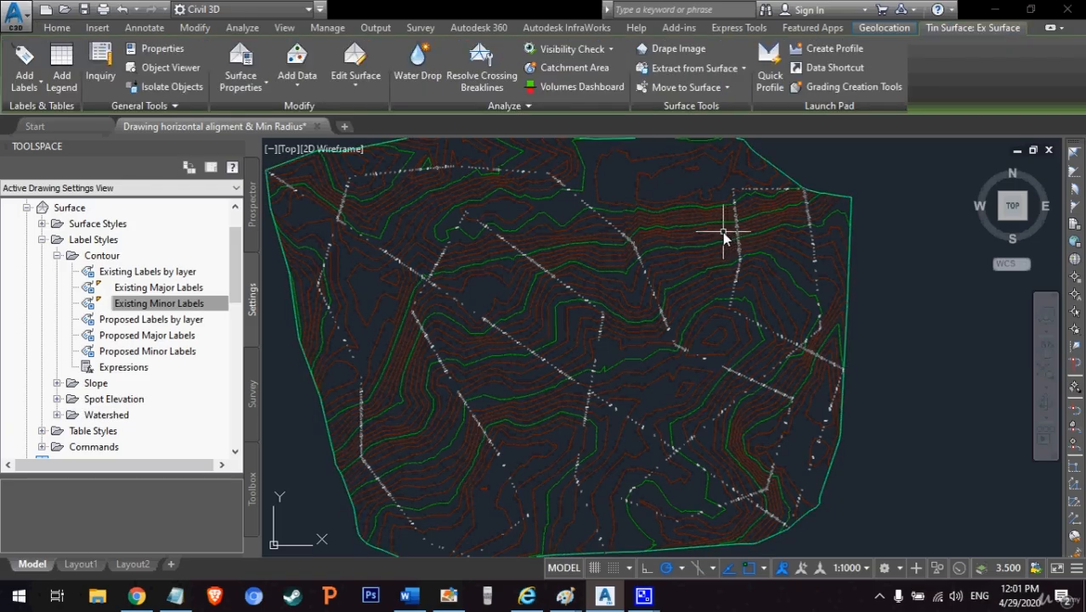
{"action": "key", "text": "Escape"}
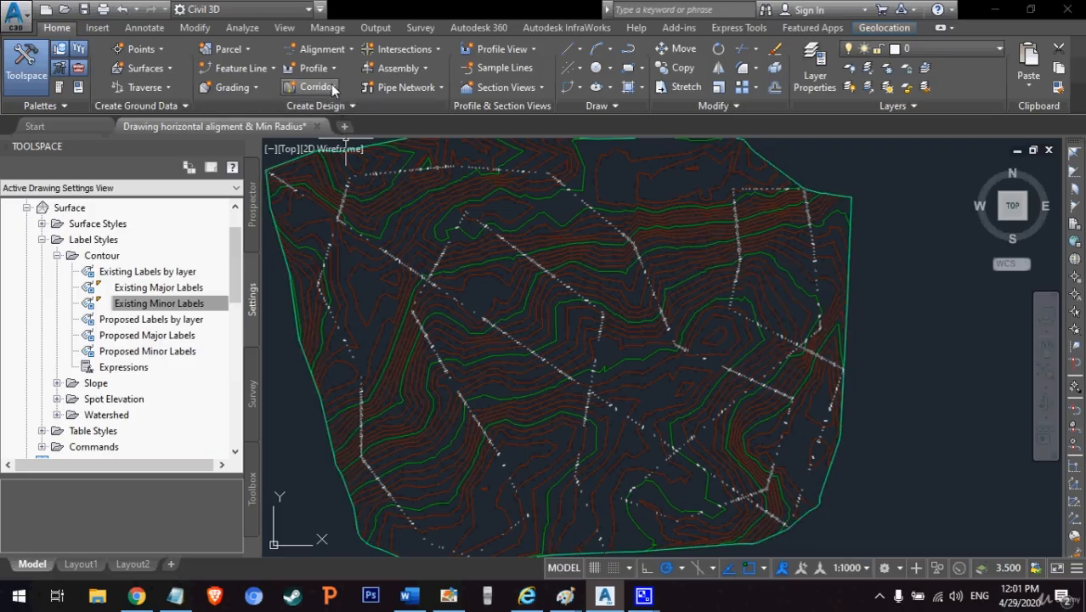
- Start a new centerline alignment with the creation tools, enabling criteria-based design and leaving out the design check set
{"action": "left_click", "coordinate": [321, 50]}
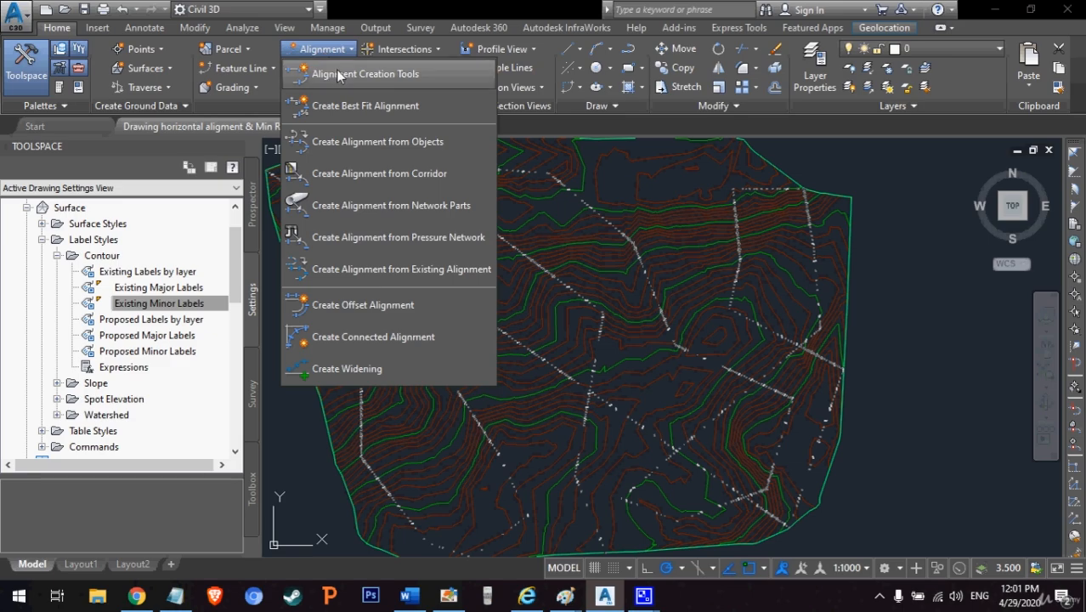
{"action": "left_click", "coordinate": [337, 75]}
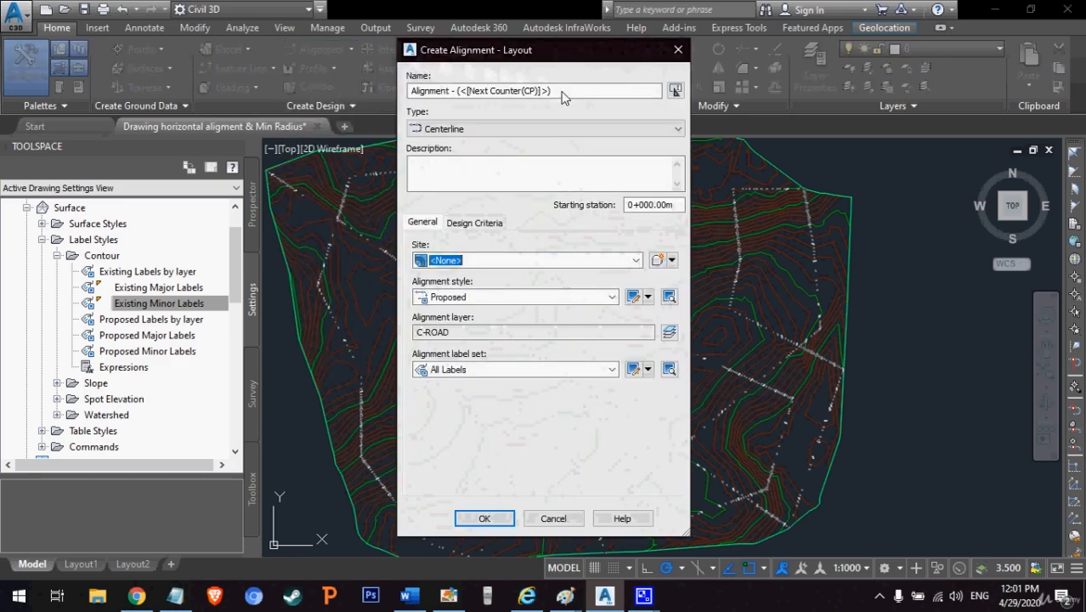
{"action": "left_click", "coordinate": [481, 223]}
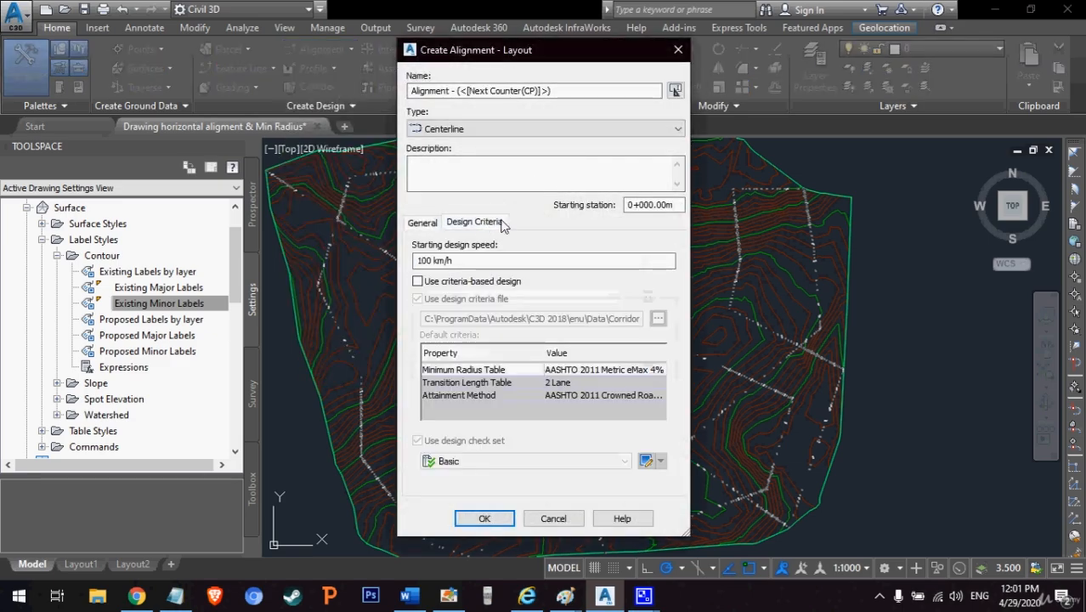
{"action": "left_click_drag", "start_coordinate": [458, 262], "coordinate": [412, 262]}
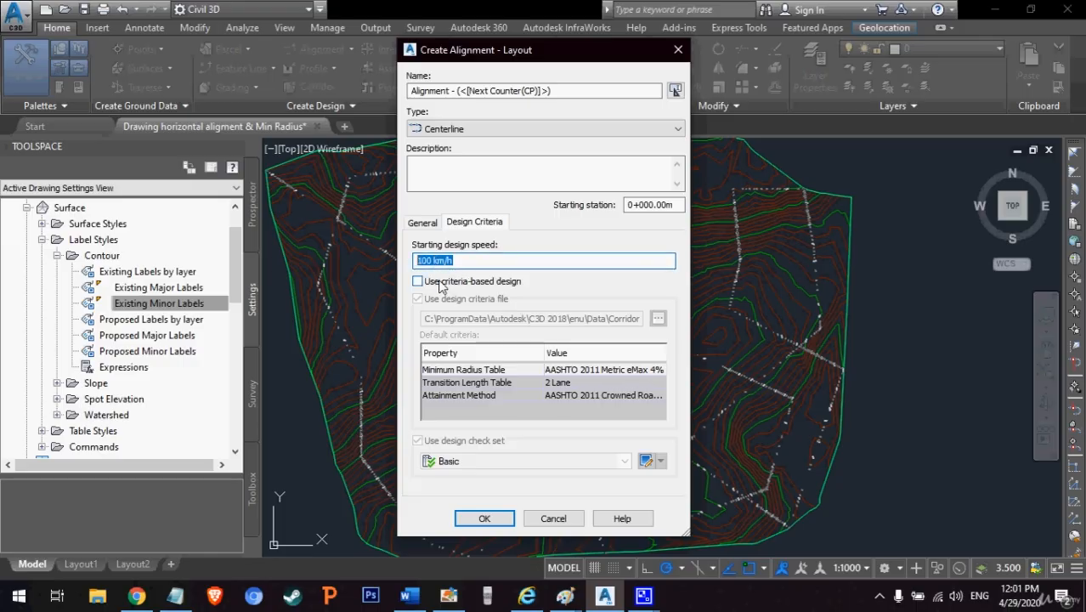
{"action": "left_click", "coordinate": [438, 283]}
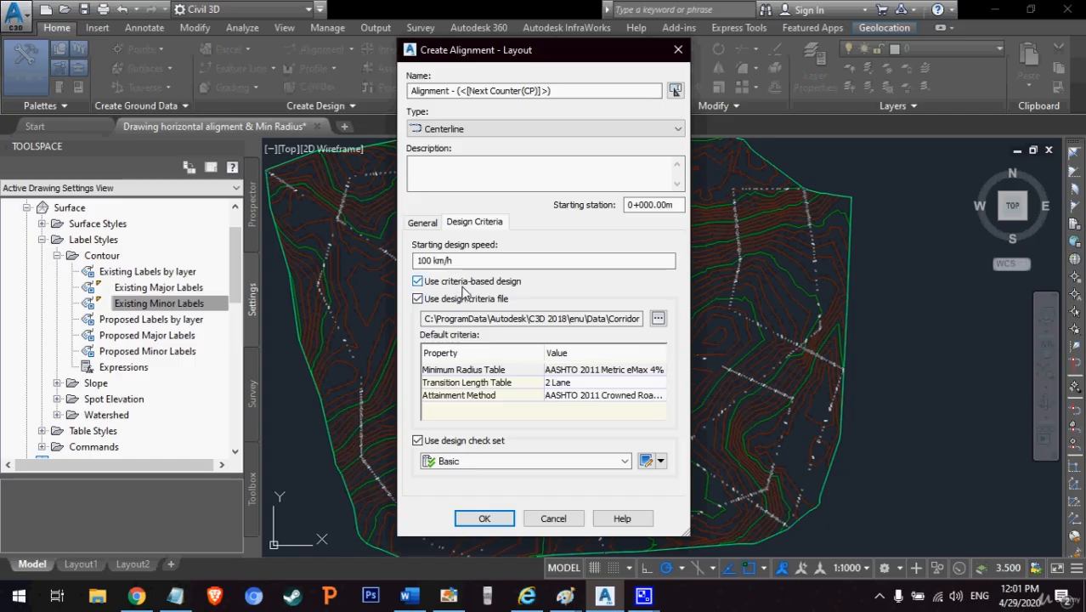
{"action": "left_click", "coordinate": [477, 444]}
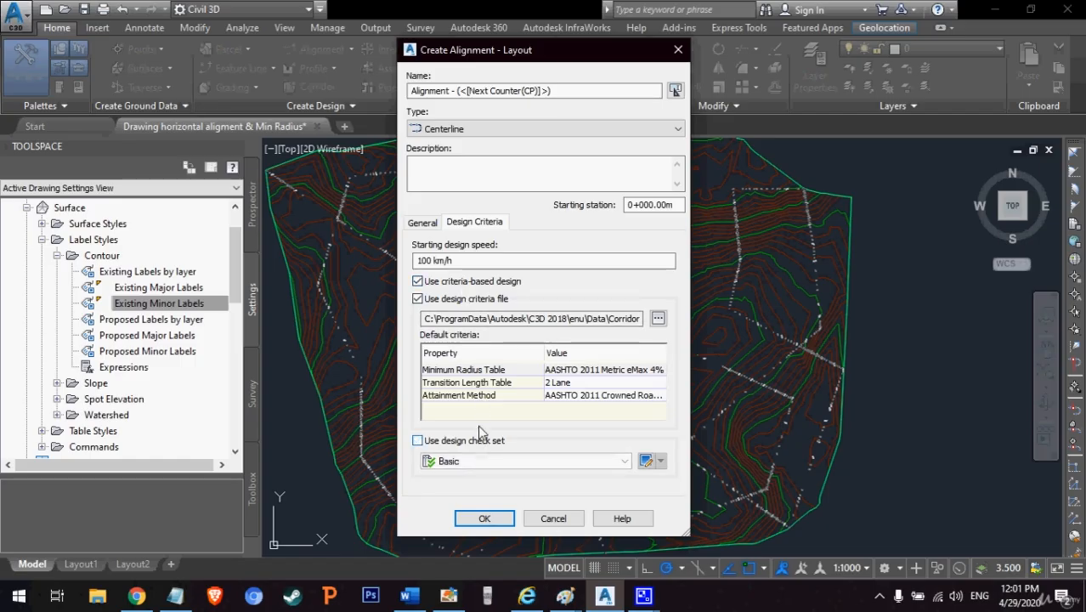
- Load the Autodesk Civil 3D Metric (2004) Roadway Design Standards.xml file as the alignment's design criteria
{"action": "left_click", "coordinate": [658, 319]}
{"action": "left_click", "coordinate": [599, 196]}
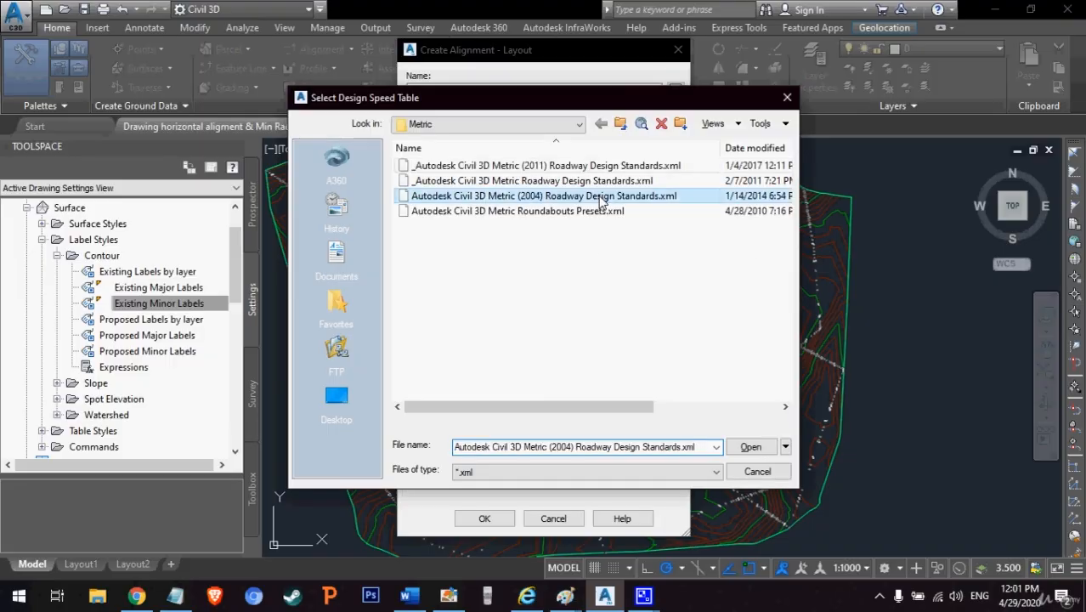
{"action": "left_click", "coordinate": [751, 446]}
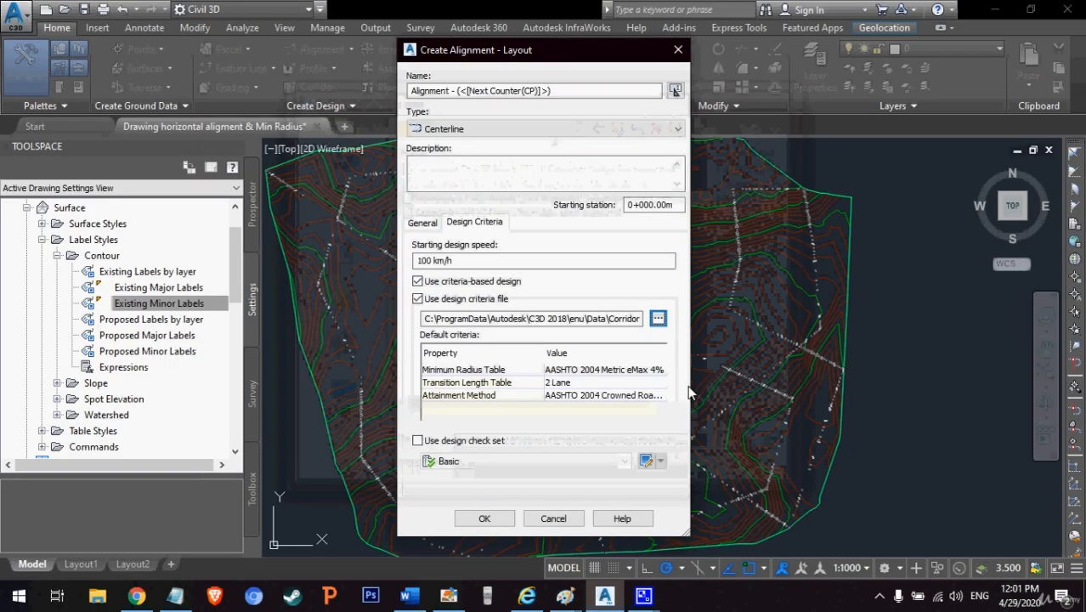
- Set the minimum radius table to AASHTO 2004 Metric eMax 8% and the transition length table to 4 Lane
{"action": "left_click", "coordinate": [618, 374]}
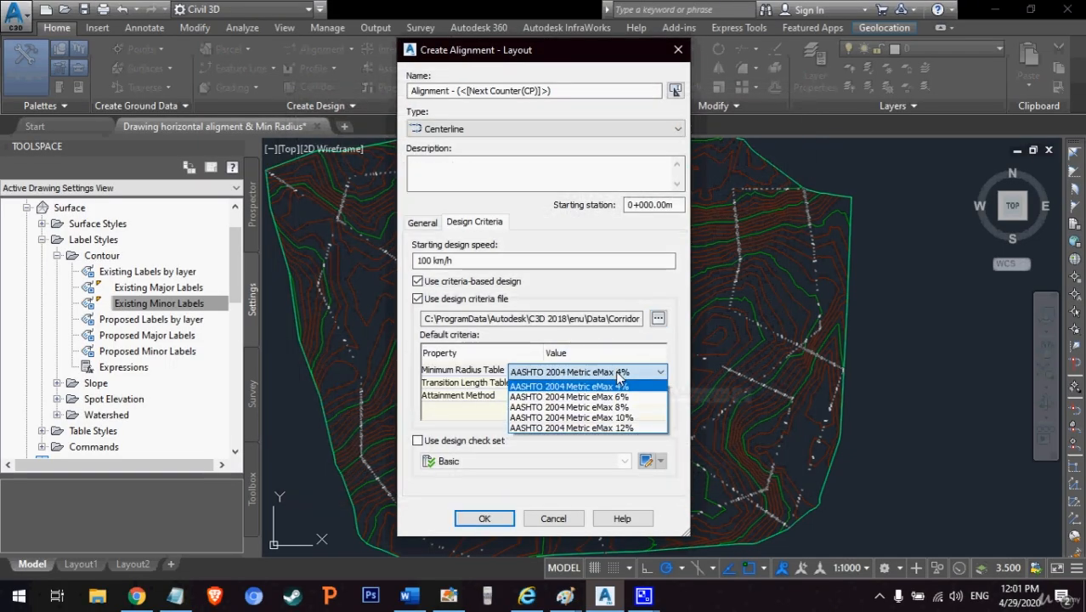
{"action": "left_click", "coordinate": [616, 411]}
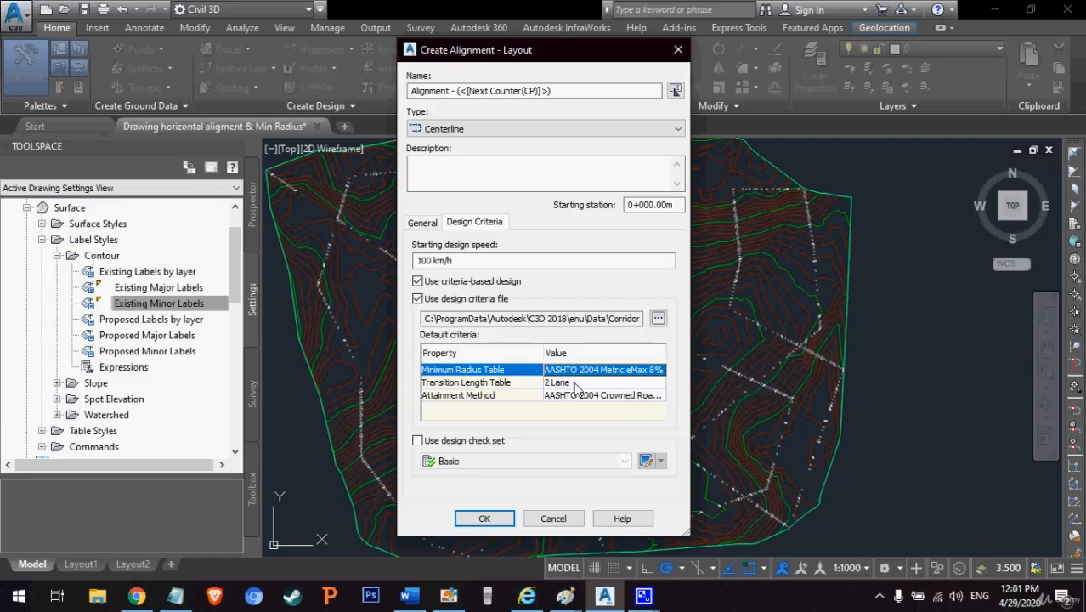
{"action": "left_click", "coordinate": [576, 384]}
{"action": "left_click", "coordinate": [576, 384]}
{"action": "left_click", "coordinate": [574, 411]}
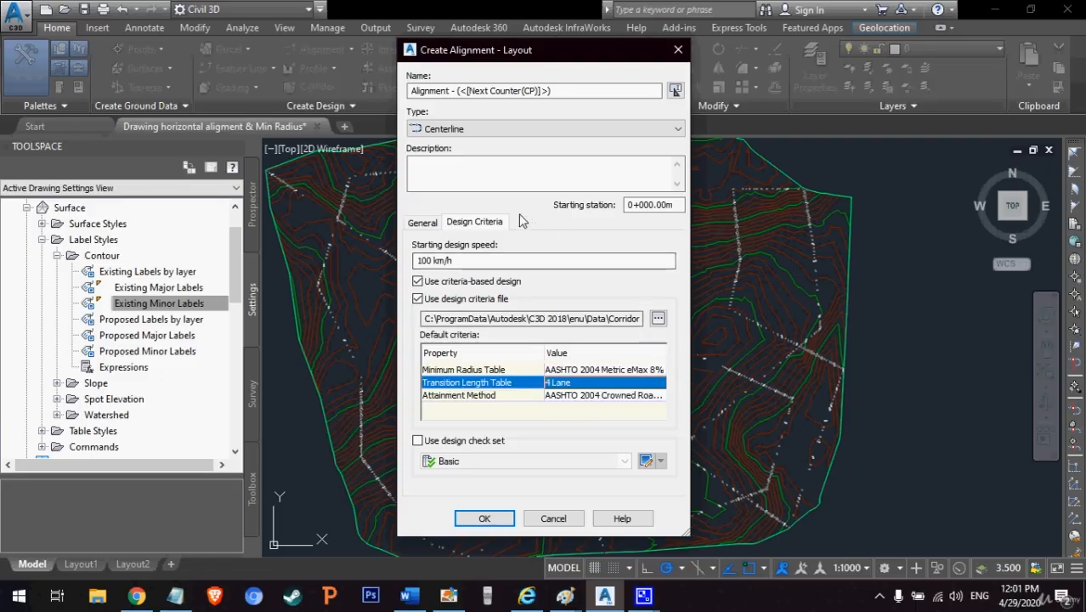
- Name the alignment Exam 1 and accept its creation settings
{"action": "left_click_drag", "start_coordinate": [568, 93], "coordinate": [346, 93]}
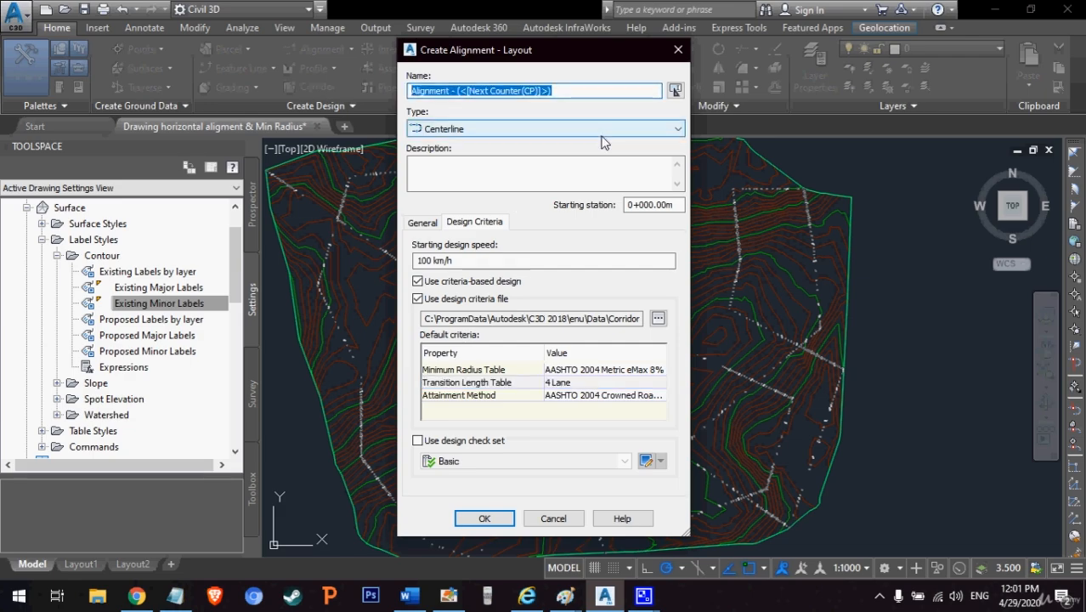
{"action": "type", "text": "Exam 1"}
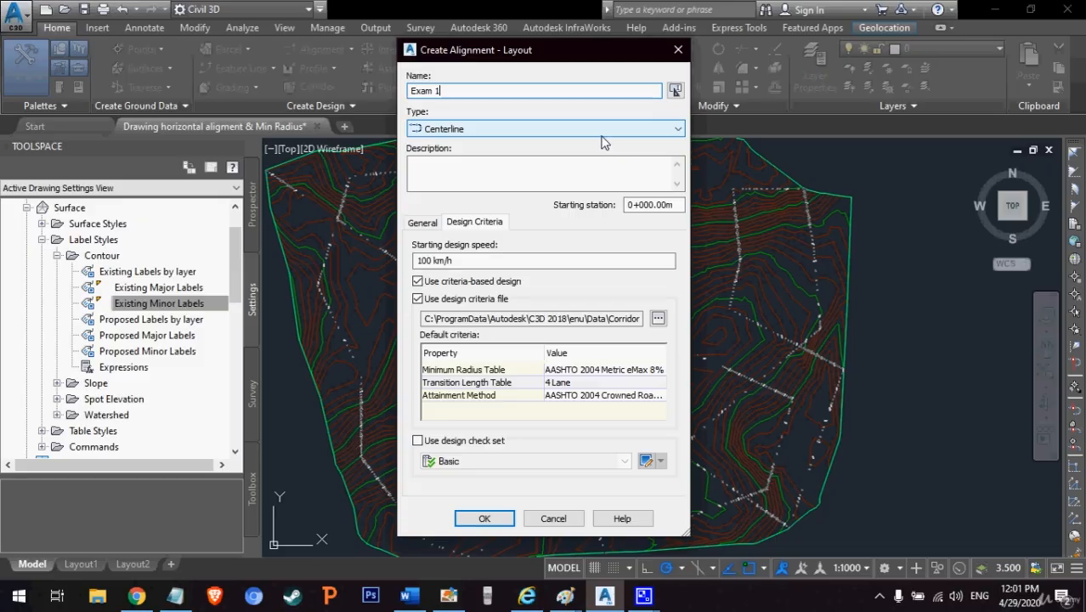
{"action": "left_click", "coordinate": [485, 517]}
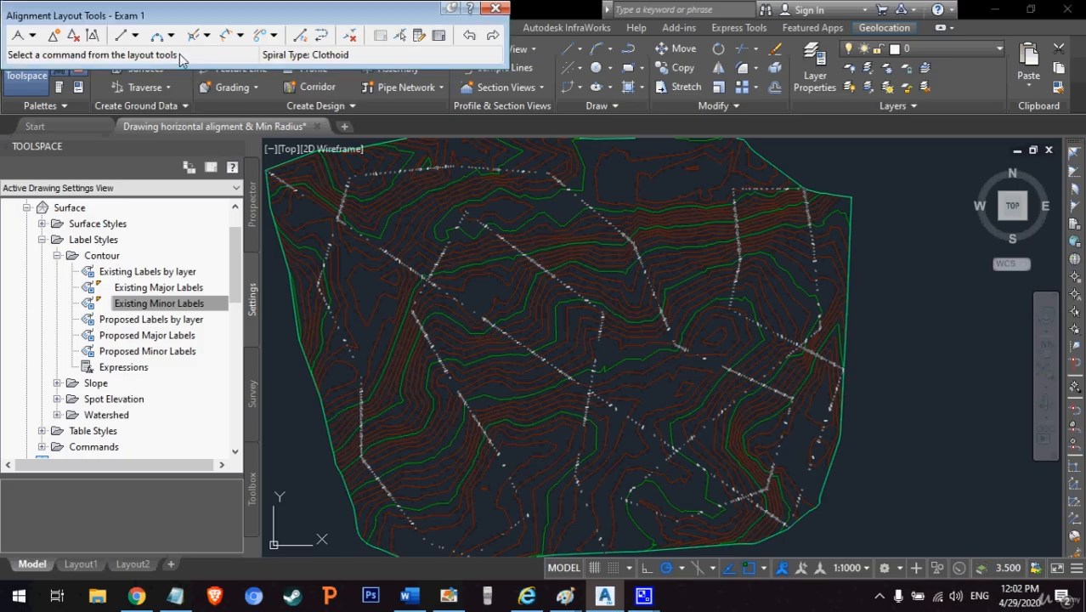
{"action": "left_click", "coordinate": [33, 35]}
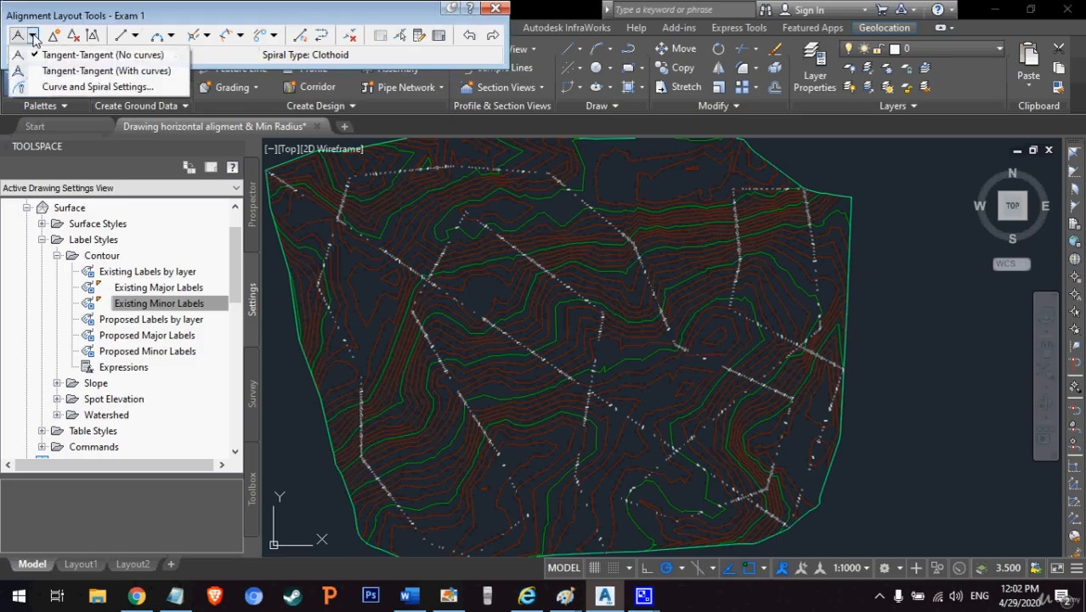
{"action": "left_click", "coordinate": [53, 72]}
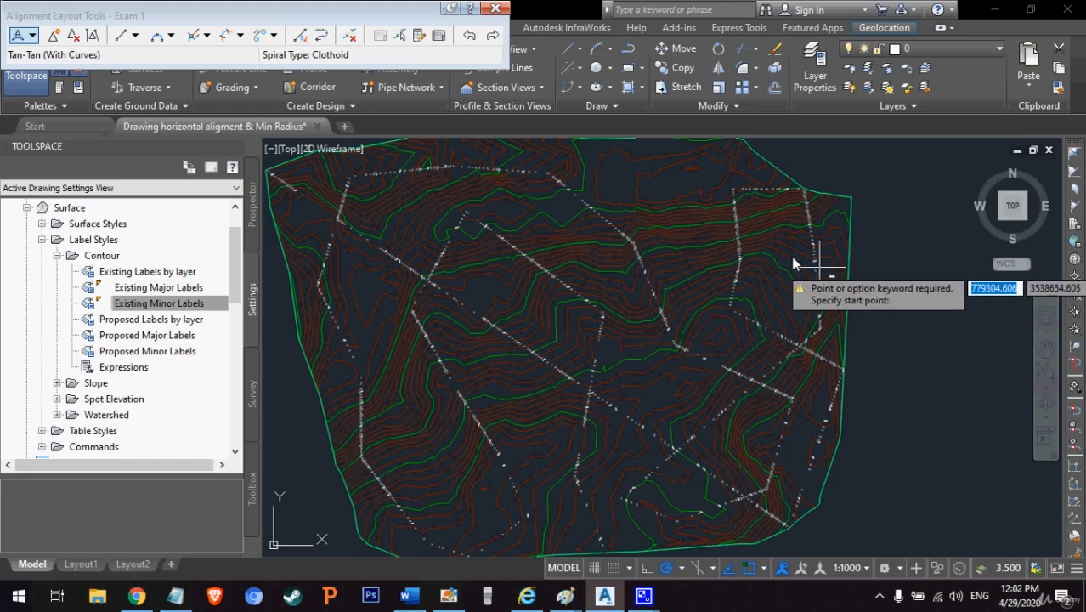
{"action": "key", "text": "Escape"}
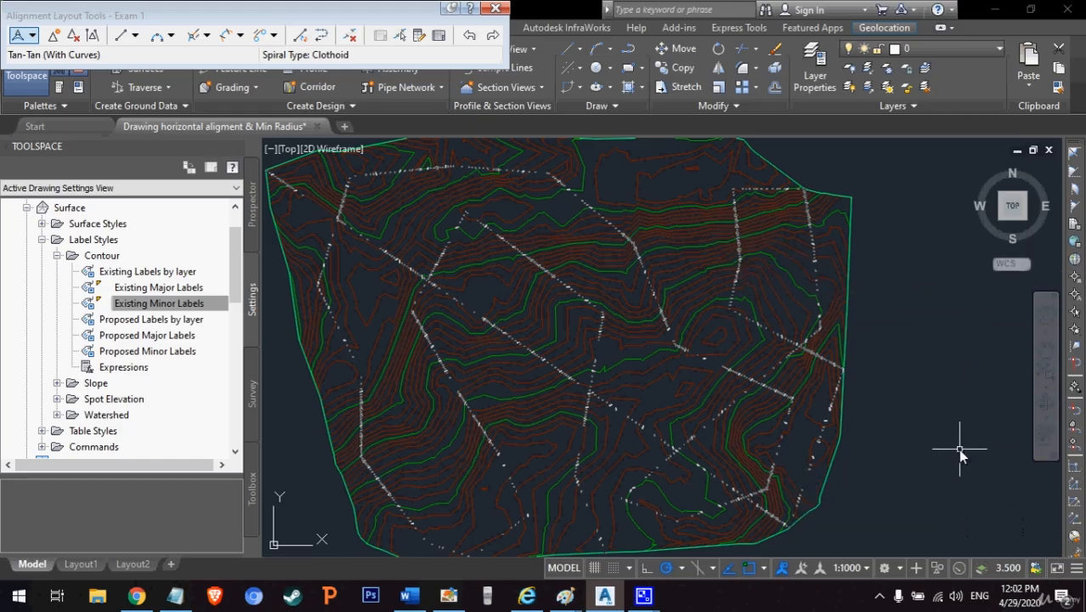
- Turn on Clean Screen to enlarge the drawing area
{"action": "left_click", "coordinate": [1058, 571]}
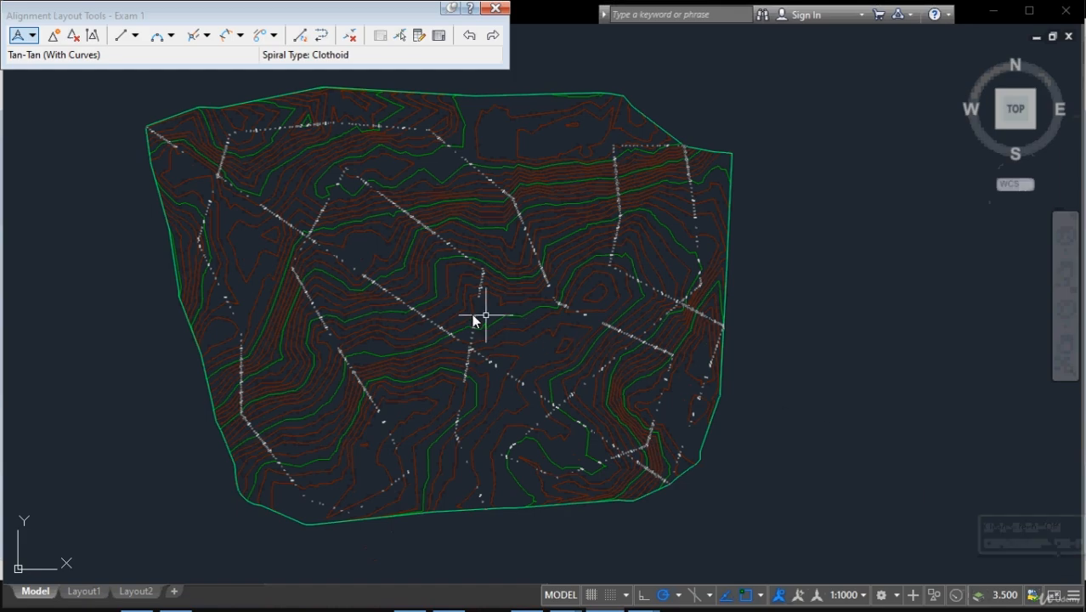
{"action": "left_click", "coordinate": [32, 35]}
{"action": "left_click", "coordinate": [68, 70]}
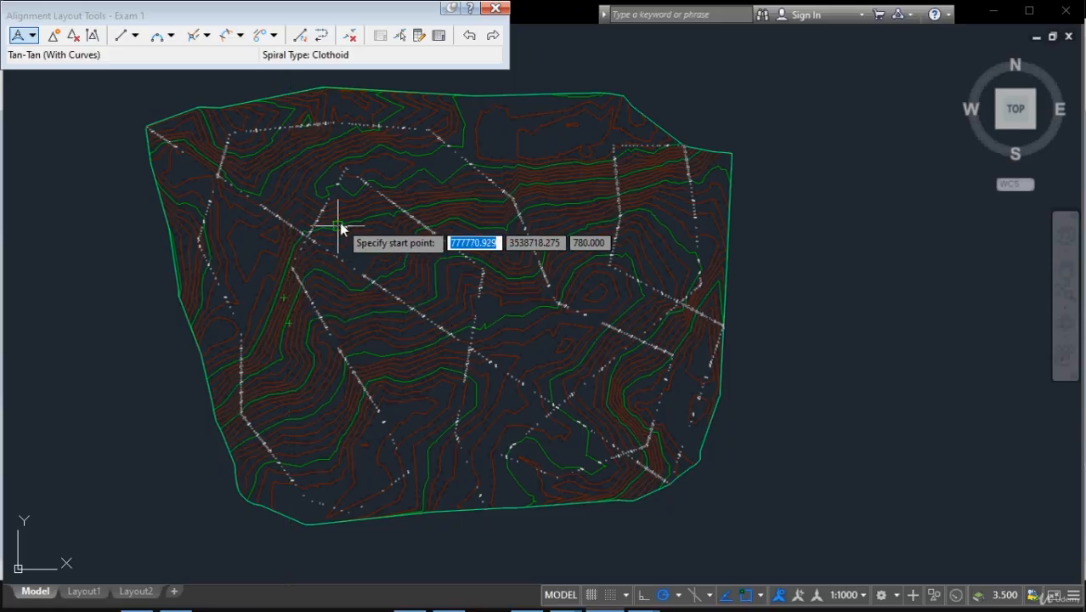
{"action": "scroll", "coordinate": [279, 267], "scroll_direction": "up", "scroll_amount": 3}
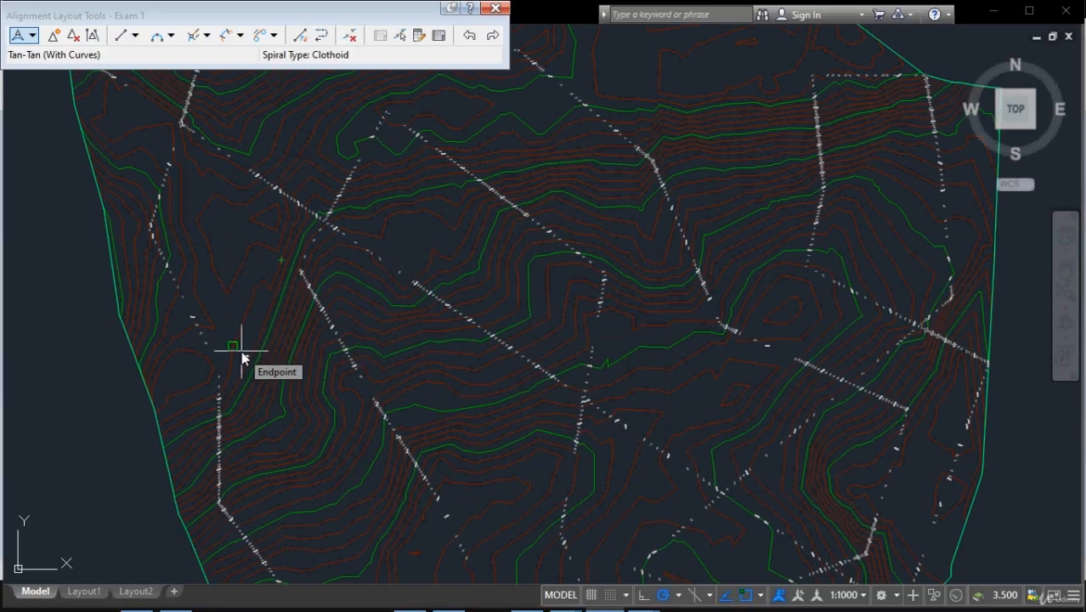
{"action": "scroll", "coordinate": [250, 372], "scroll_direction": "up", "scroll_amount": 3}
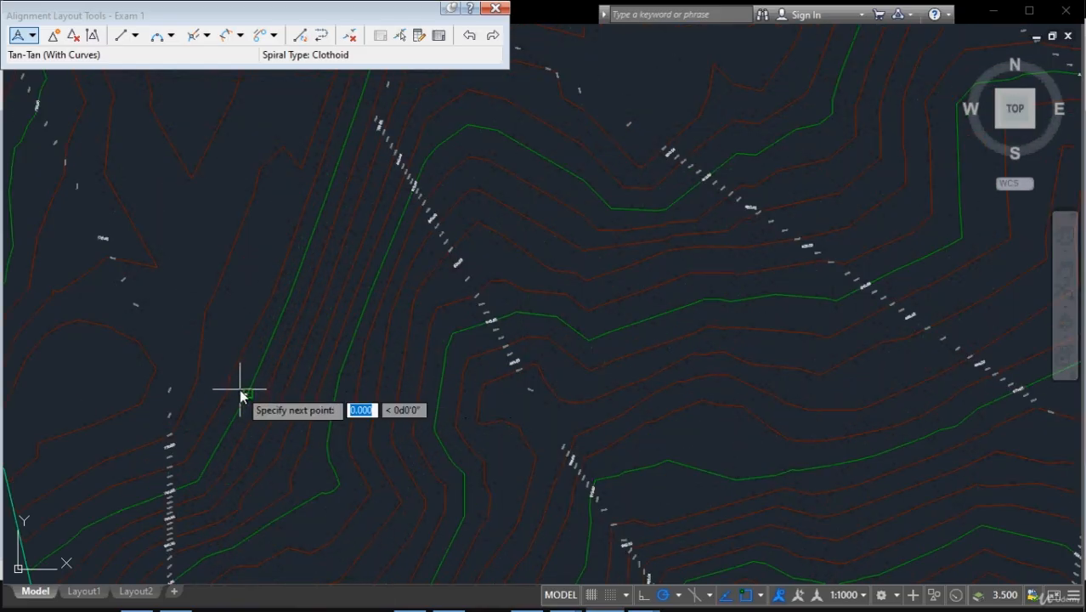
{"action": "left_click", "coordinate": [244, 392]}
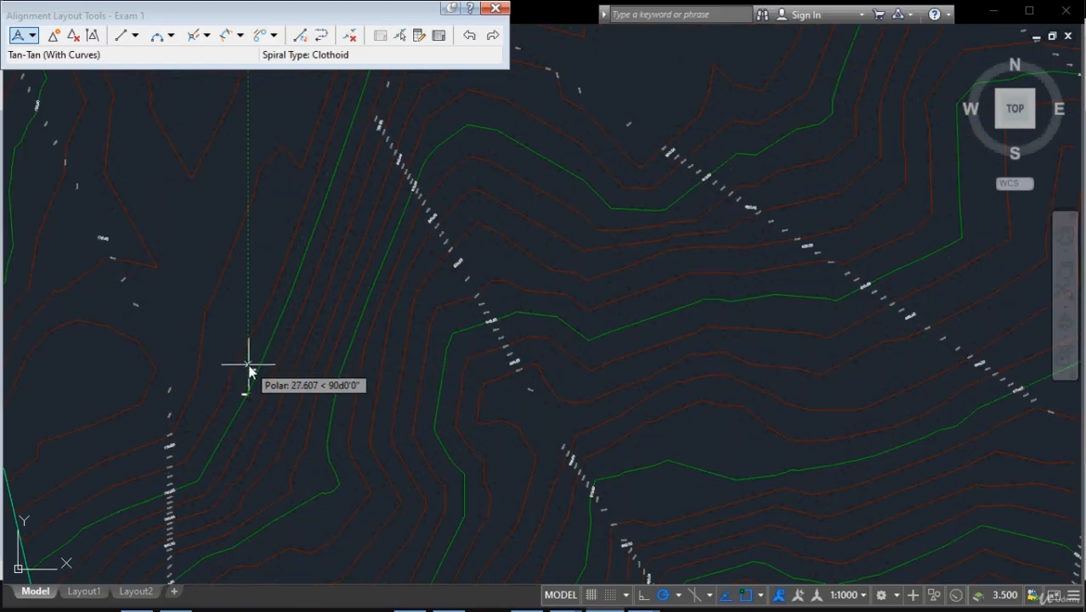
{"action": "scroll", "coordinate": [277, 266], "scroll_direction": "down", "scroll_amount": 5}
{"action": "scroll", "coordinate": [274, 290], "scroll_direction": "up", "scroll_amount": 3}
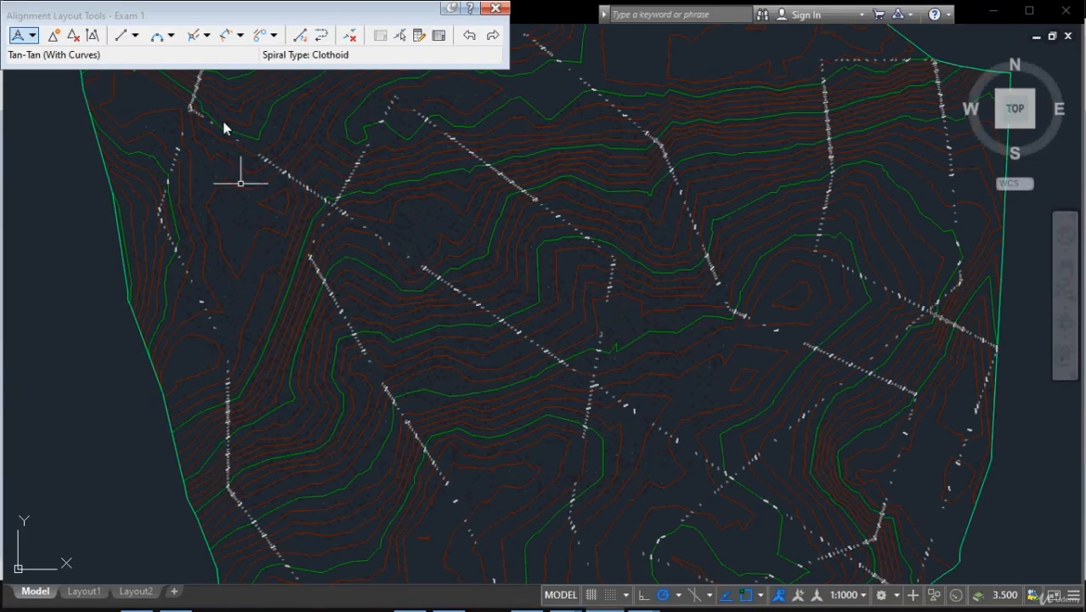
- Start a Tangent-Tangent (With Curves) layout on the western slope and draw the first tangent about N21°E to the green contour's bend
{"action": "left_click", "coordinate": [32, 35]}
{"action": "left_click", "coordinate": [53, 72]}
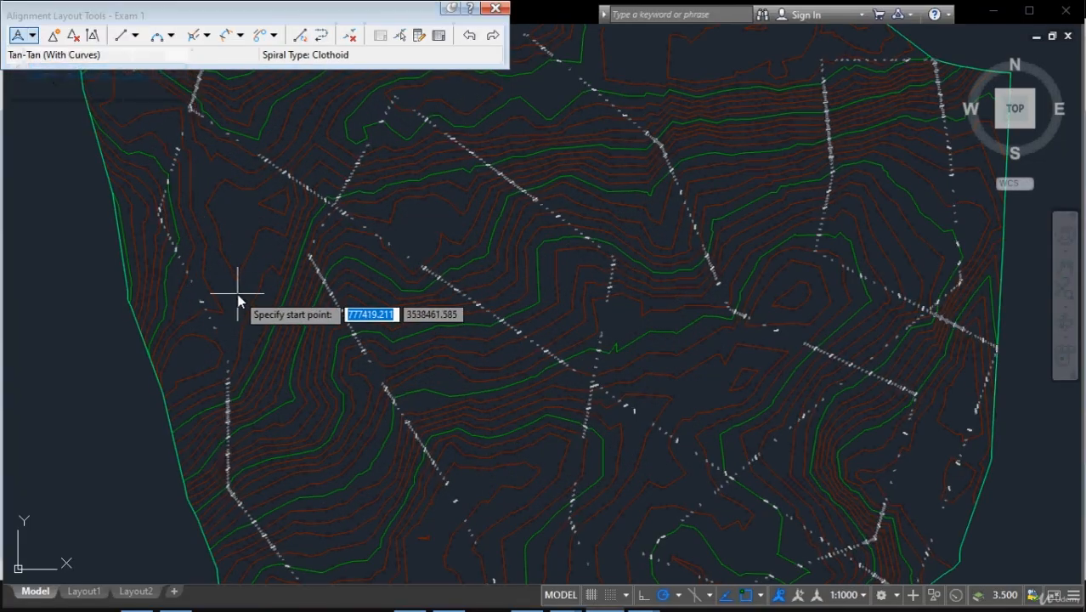
{"action": "scroll", "coordinate": [265, 313], "scroll_direction": "up", "scroll_amount": 5}
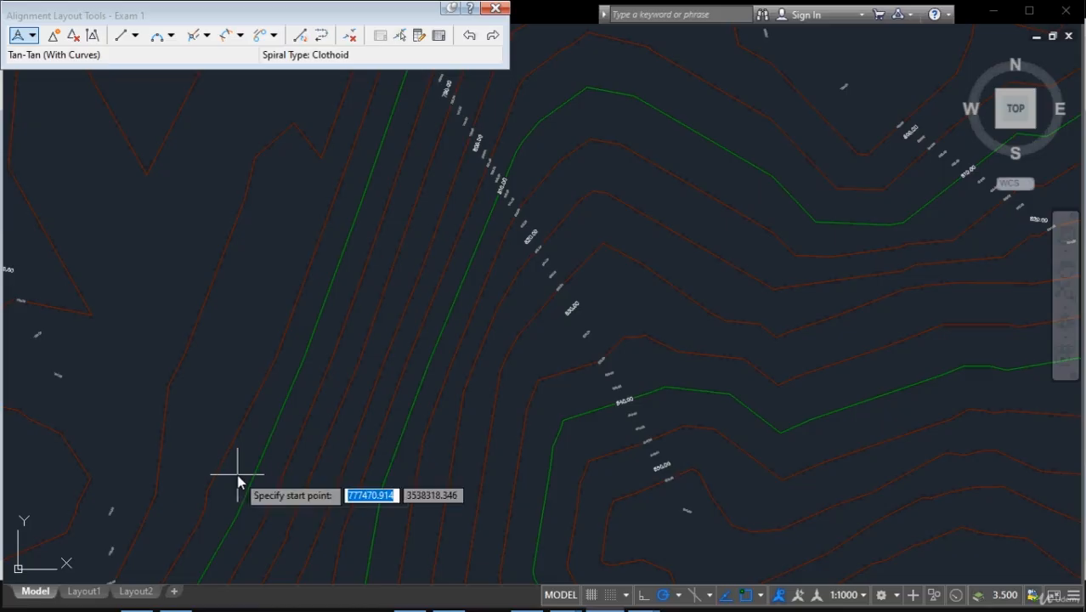
{"action": "scroll", "coordinate": [238, 482], "scroll_direction": "down", "scroll_amount": 3}
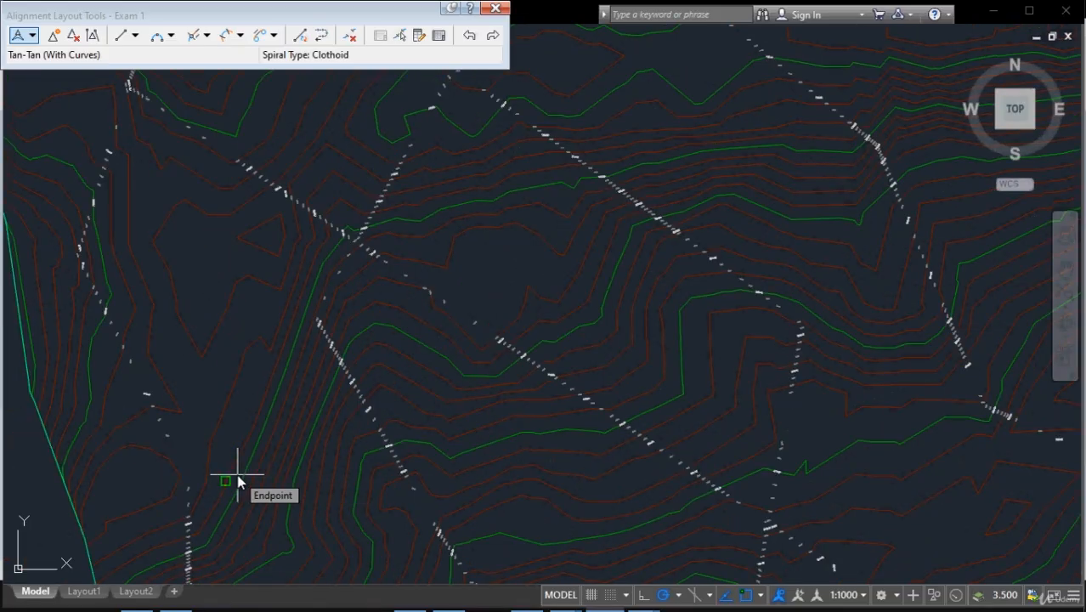
{"action": "scroll", "coordinate": [238, 482], "scroll_direction": "up", "scroll_amount": 5}
{"action": "left_click", "coordinate": [238, 482]}
{"action": "scroll", "coordinate": [247, 460], "scroll_direction": "down", "scroll_amount": 2}
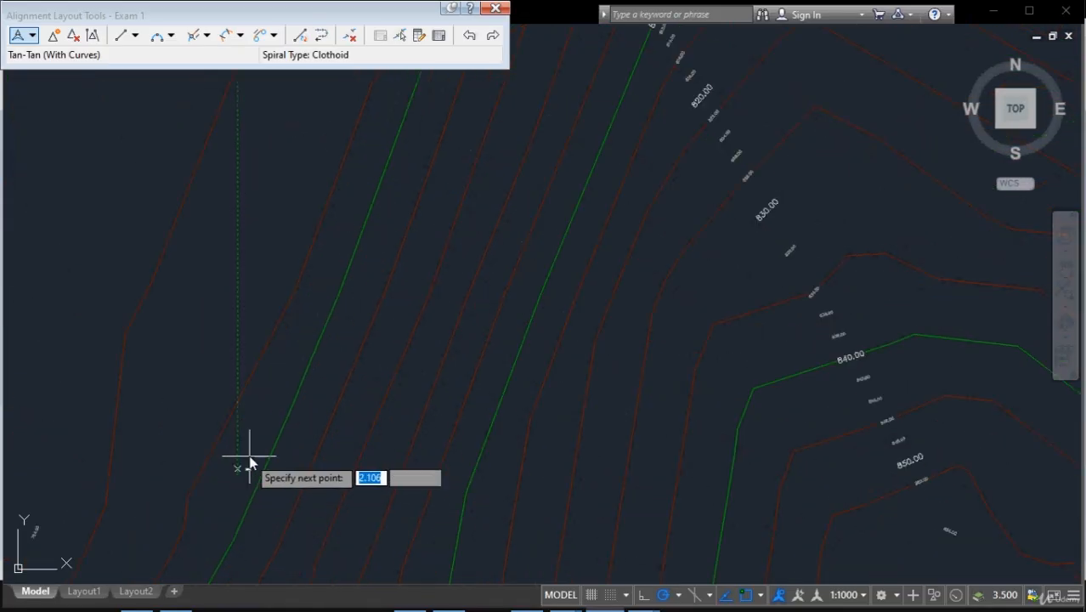
{"action": "scroll", "coordinate": [256, 441], "scroll_direction": "down", "scroll_amount": 3}
{"action": "scroll", "coordinate": [258, 442], "scroll_direction": "down", "scroll_amount": 4}
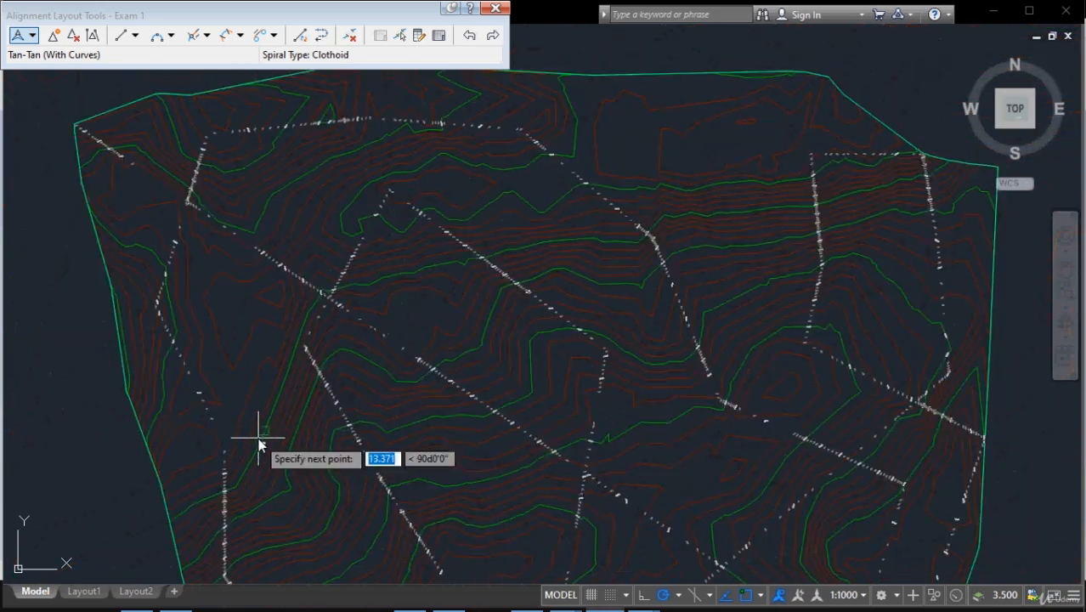
{"action": "scroll", "coordinate": [259, 439], "scroll_direction": "up", "scroll_amount": 3}
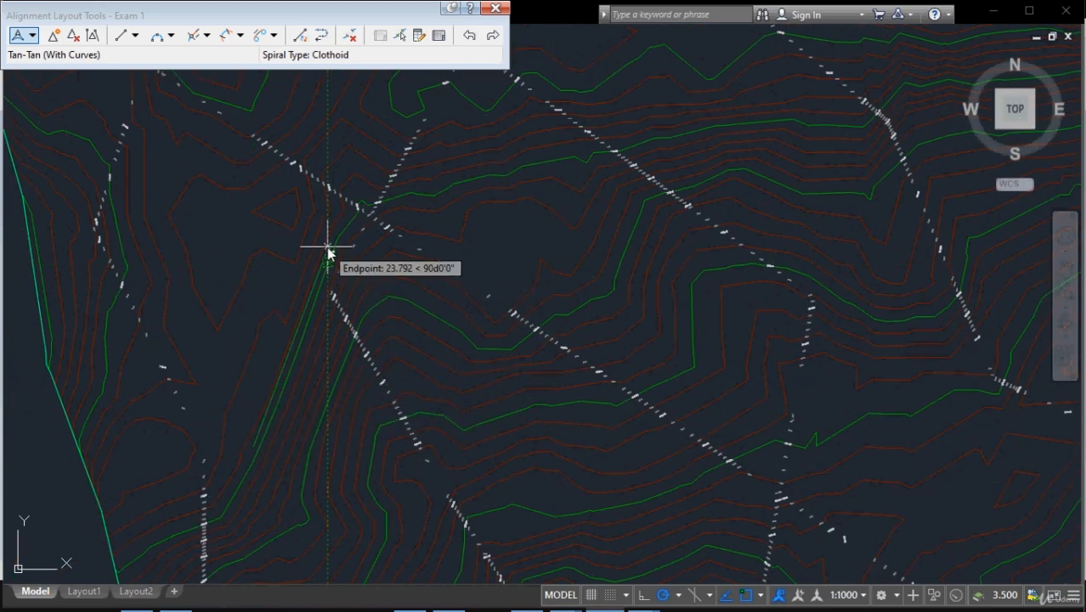
{"action": "left_click", "coordinate": [354, 192]}
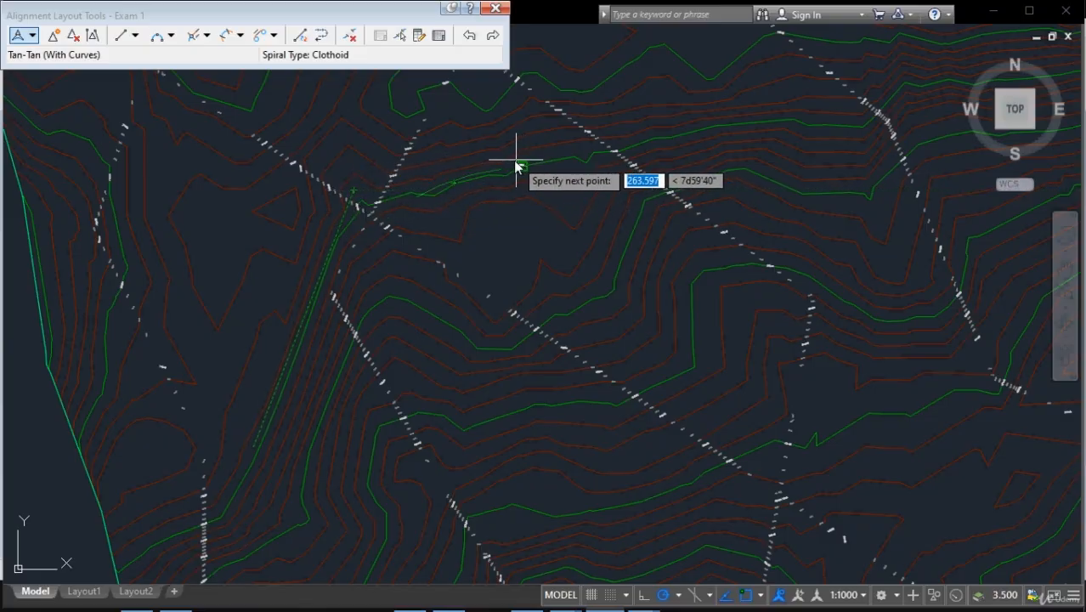
- Extend the alignment eastward along the green contour with two tangents heading about N79°E and S88°E
{"action": "left_click", "coordinate": [517, 166]}
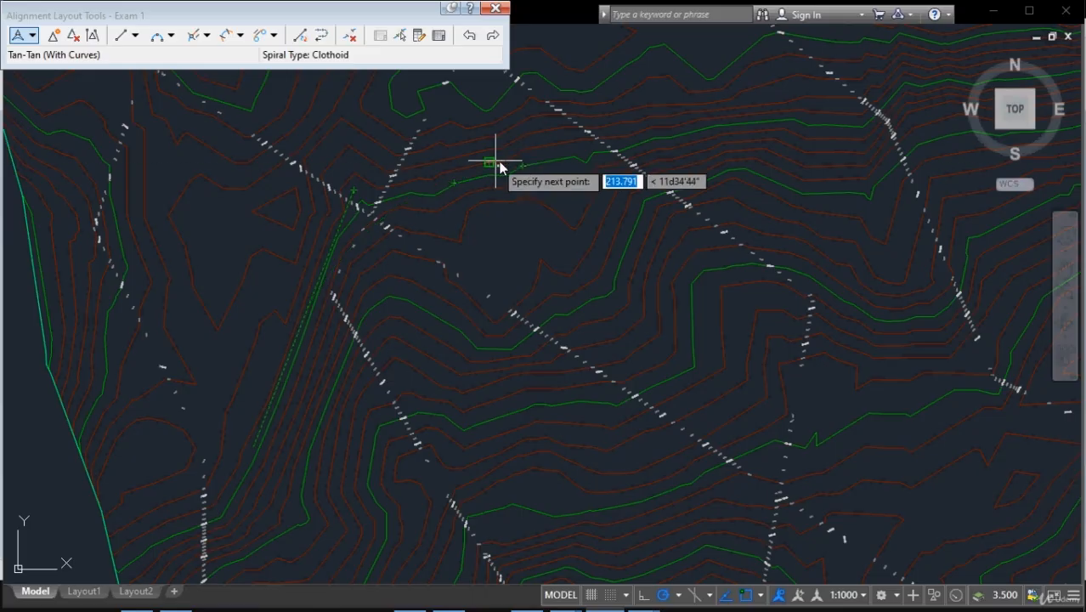
{"action": "left_click", "coordinate": [538, 156]}
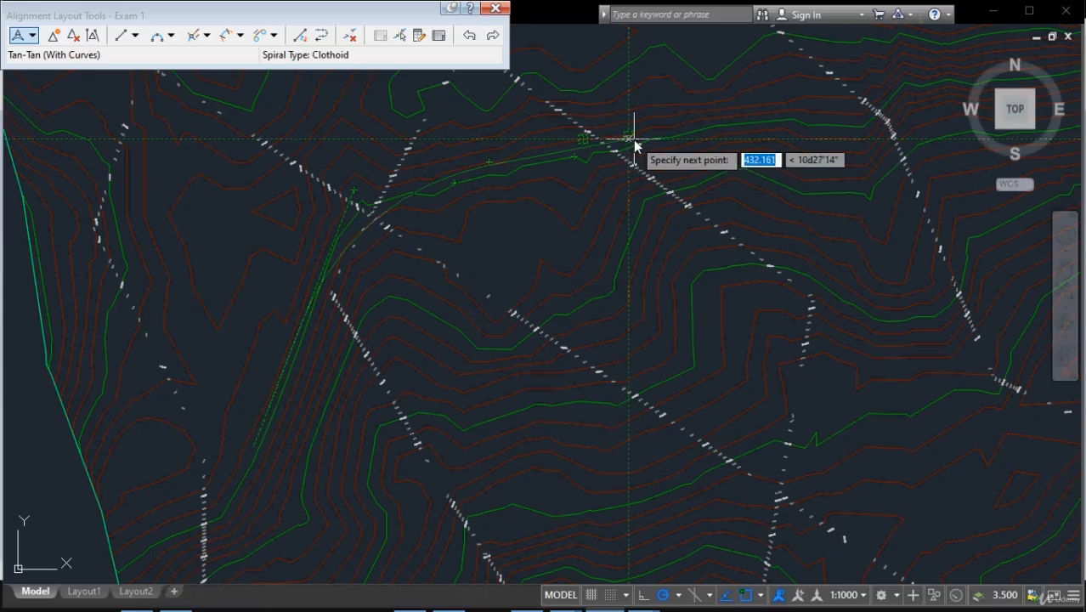
{"action": "left_click", "coordinate": [686, 126]}
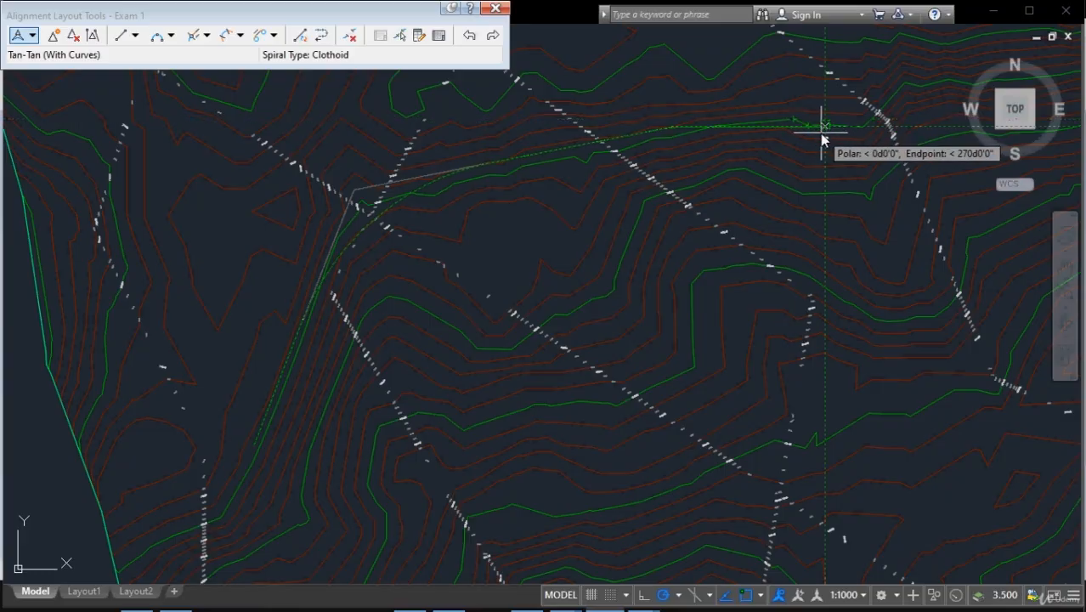
{"action": "scroll", "coordinate": [821, 135], "scroll_direction": "up", "scroll_amount": 4}
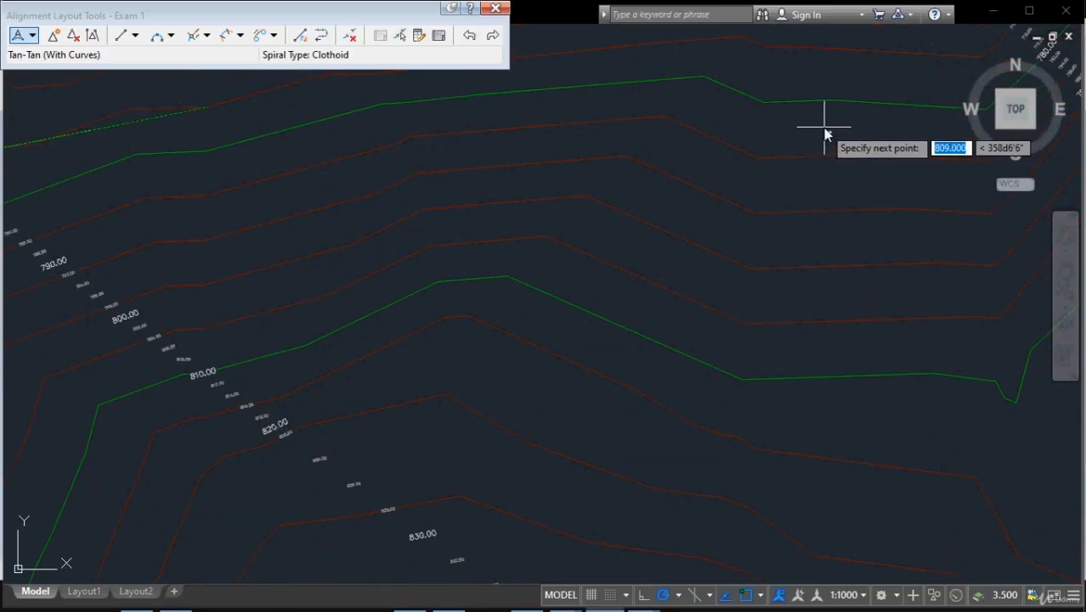
{"action": "left_click", "coordinate": [823, 129]}
- Add a short final tangent running nearly due east to about station 1+180 and finish the alignment layout
{"action": "scroll", "coordinate": [823, 129], "scroll_direction": "down", "scroll_amount": 2}
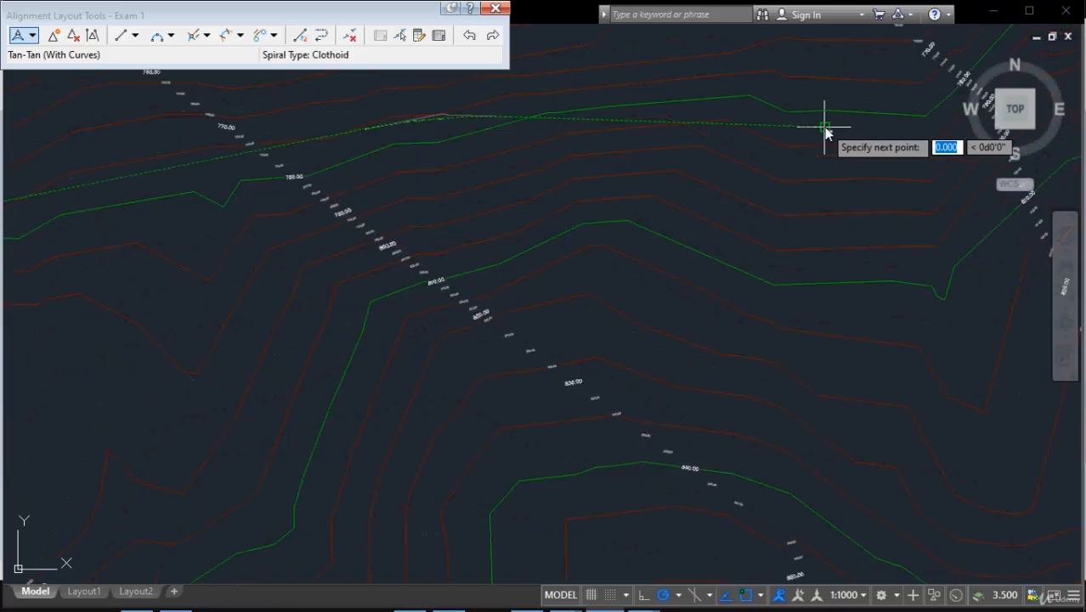
{"action": "scroll", "coordinate": [824, 127], "scroll_direction": "down", "scroll_amount": 2}
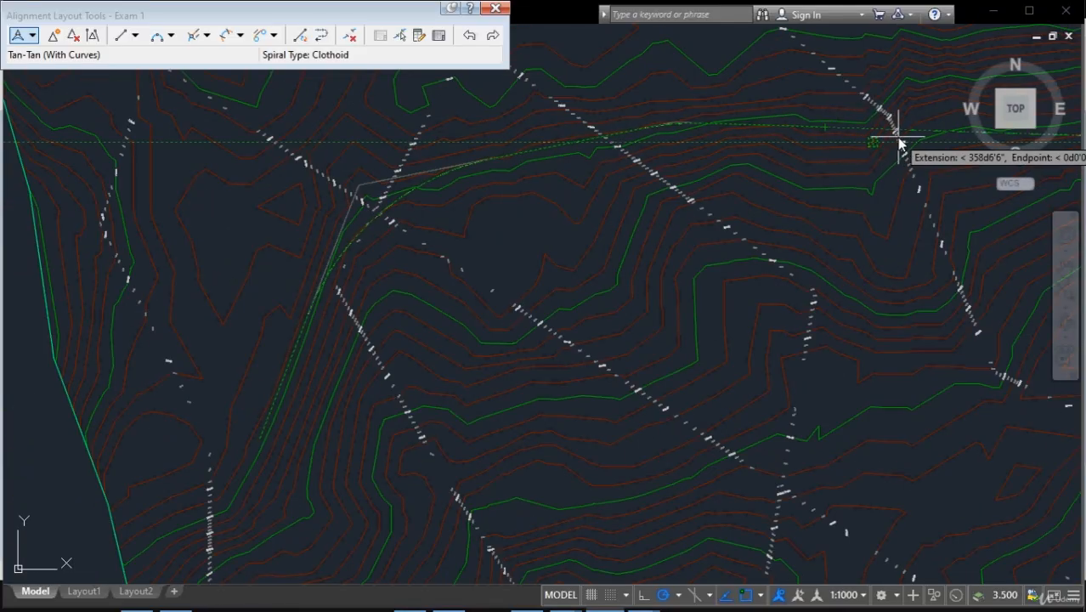
{"action": "scroll", "coordinate": [899, 142], "scroll_direction": "down", "scroll_amount": 2}
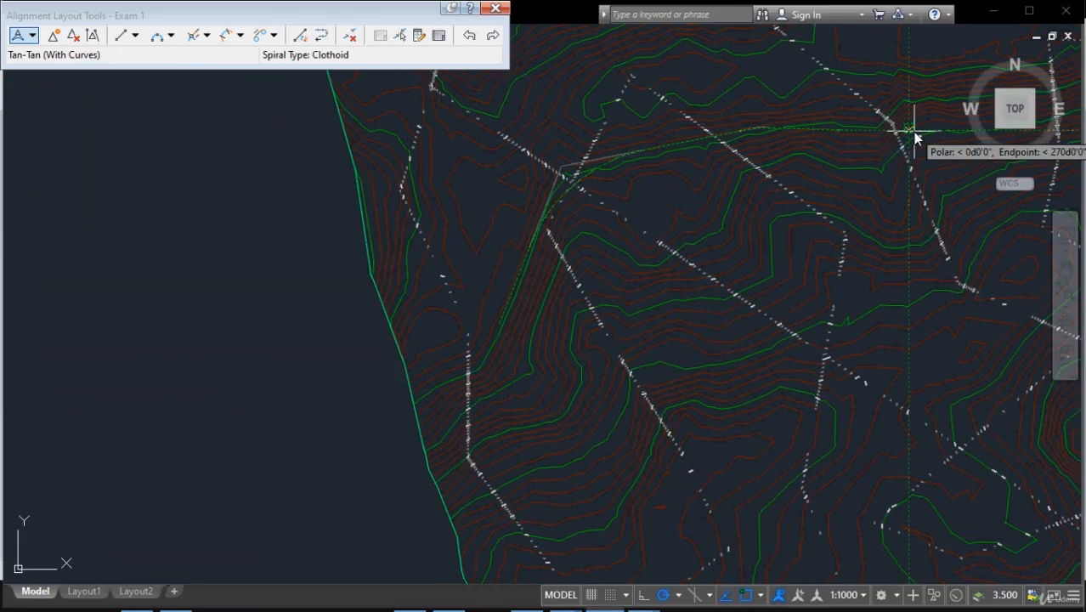
{"action": "scroll", "coordinate": [899, 129], "scroll_direction": "up", "scroll_amount": 3}
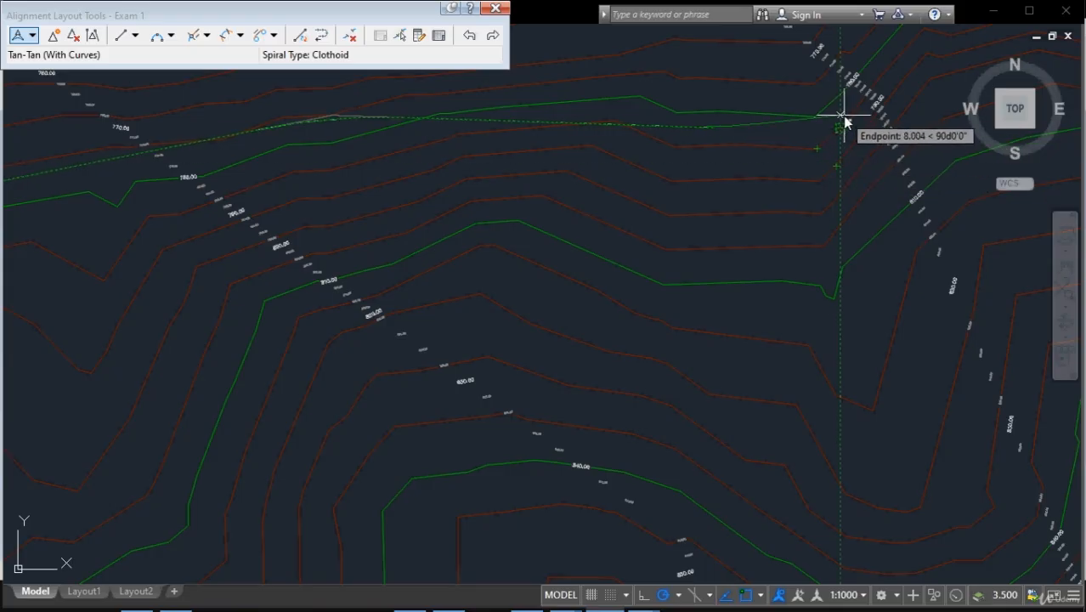
{"action": "left_click", "coordinate": [802, 129]}
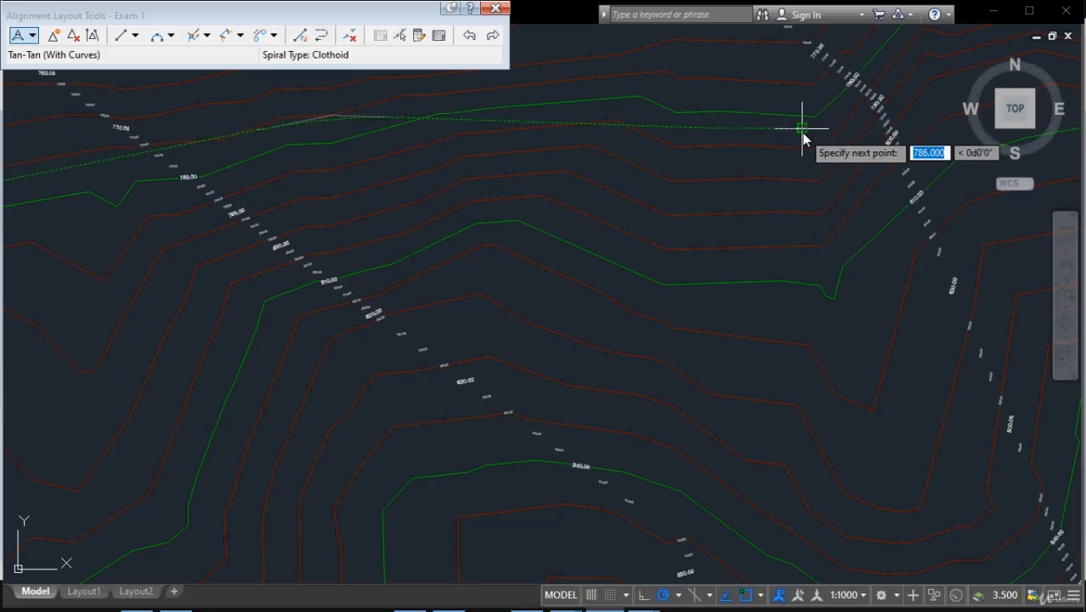
{"action": "key", "text": "Return"}
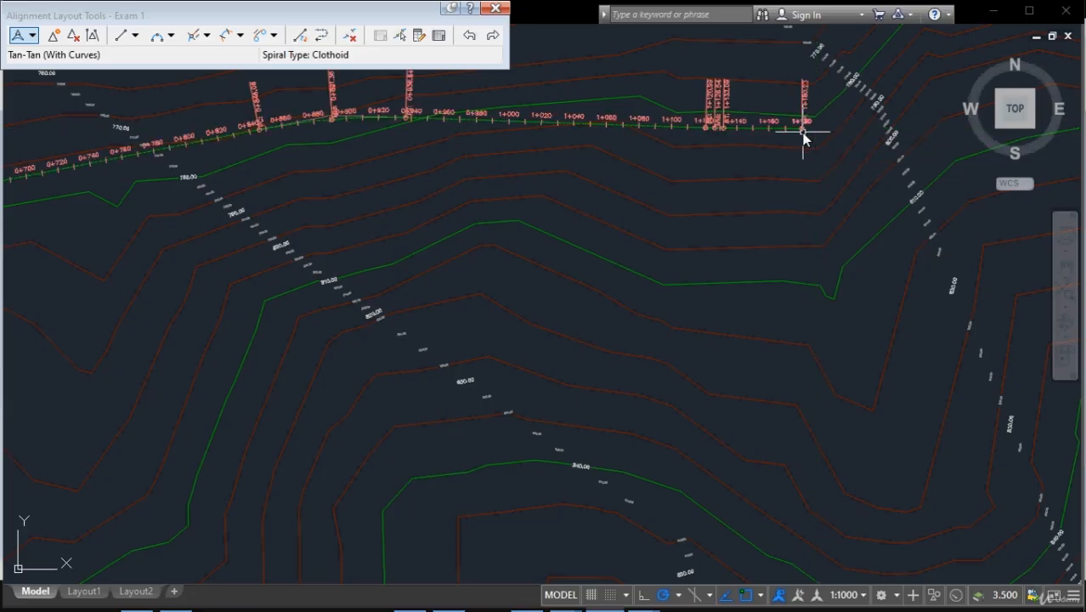
- Review the stations, delta angles, chord lengths and degrees of curvature of the alignment's entities in the grid view
{"action": "left_click", "coordinate": [437, 36]}
{"action": "left_click_drag", "start_coordinate": [265, 186], "coordinate": [573, 186]}
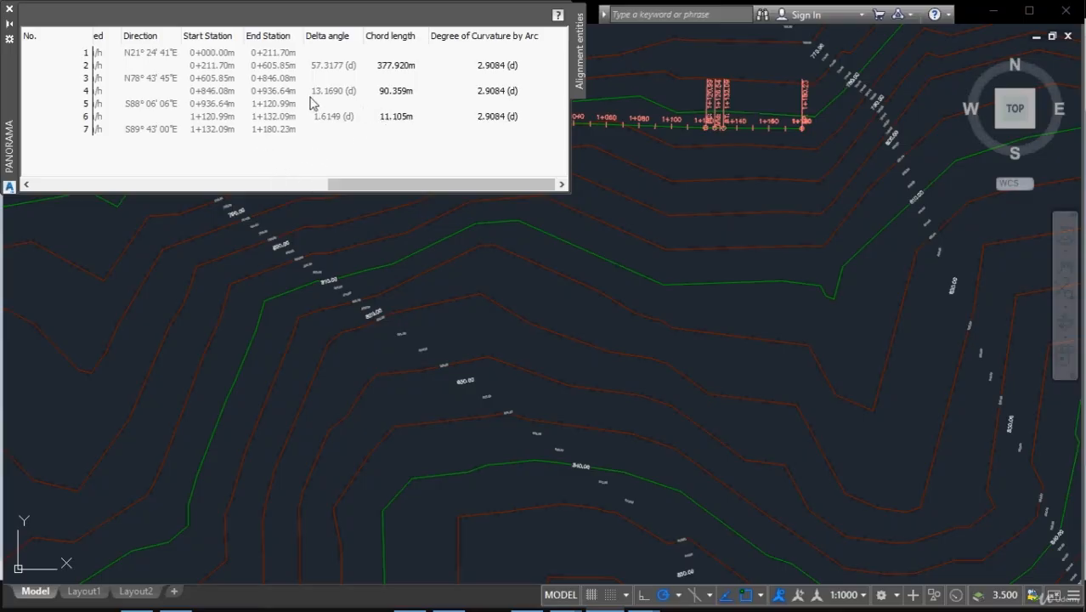
{"action": "left_click", "coordinate": [11, 12]}
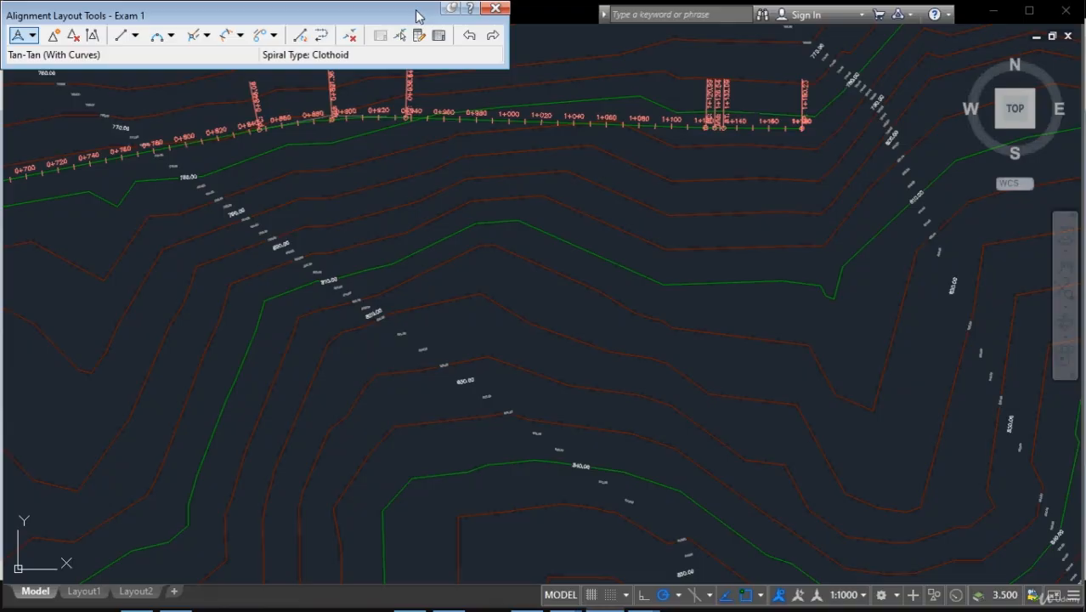
- Stretch the alignment's eastern endpoint slightly south to about station 1+183 to lengthen the last curve
{"action": "scroll", "coordinate": [821, 137], "scroll_direction": "up", "scroll_amount": 5}
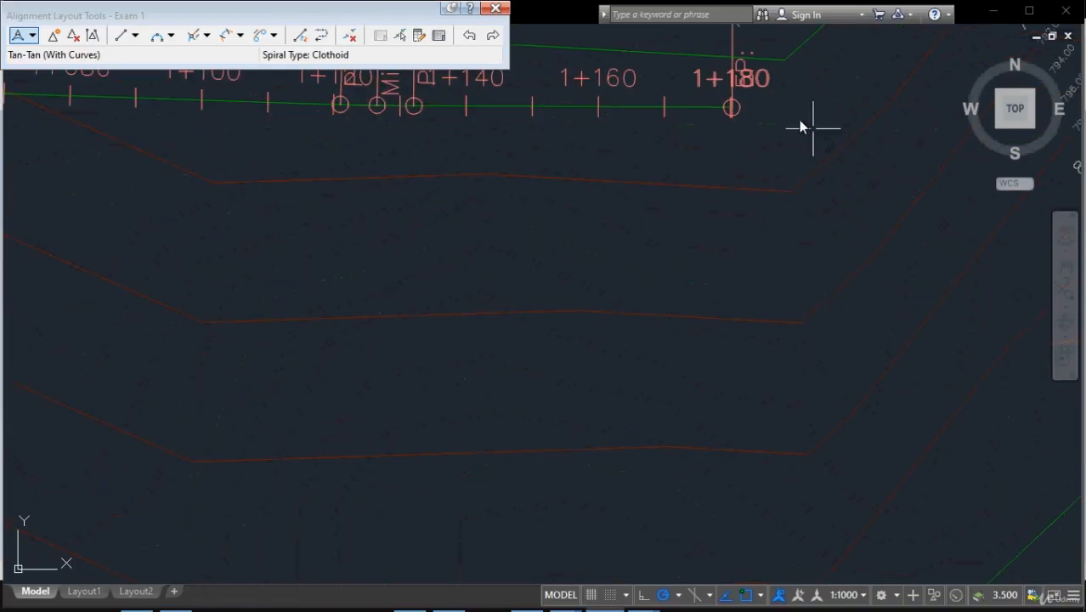
{"action": "left_click", "coordinate": [690, 107]}
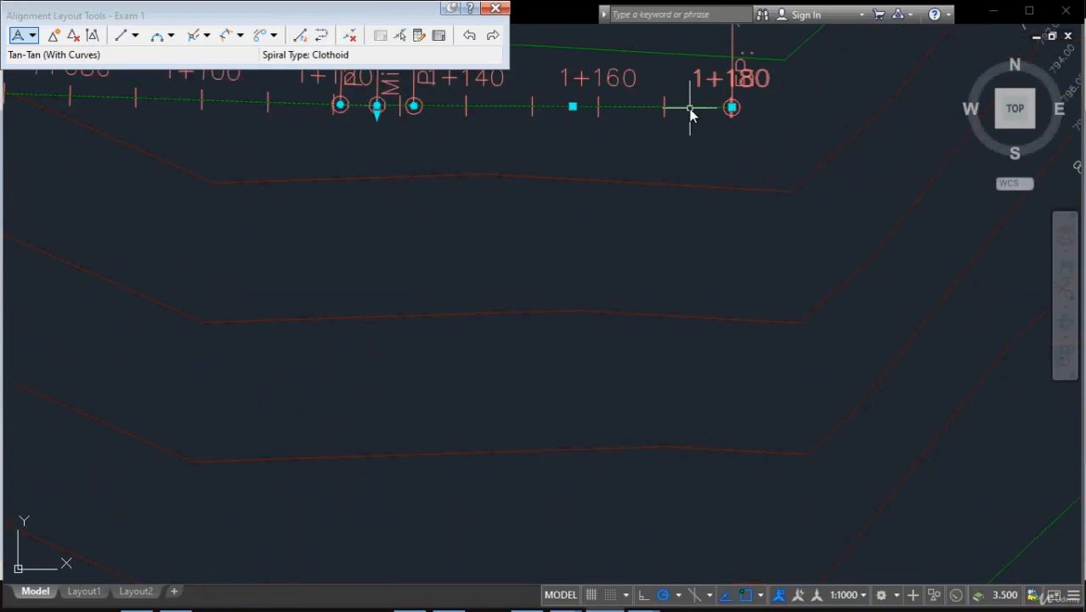
{"action": "left_click", "coordinate": [731, 107]}
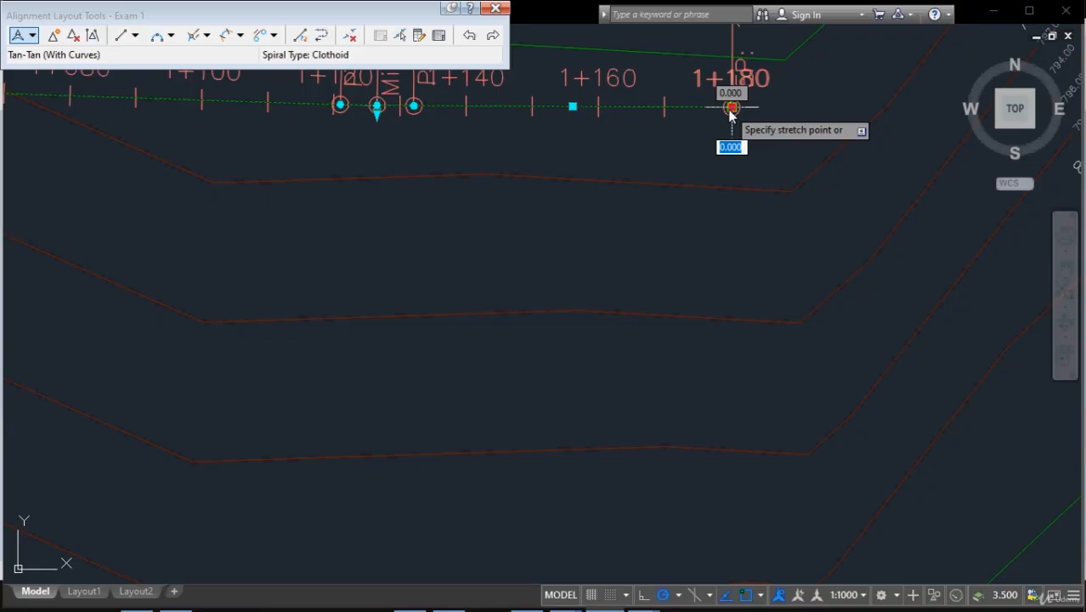
{"action": "left_click", "coordinate": [745, 158]}
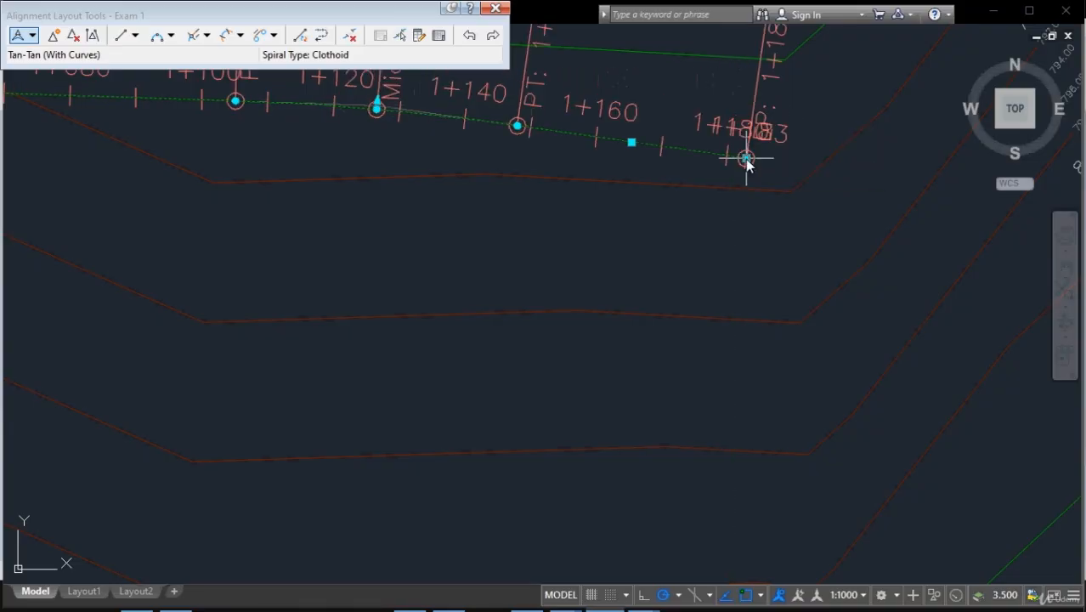
{"action": "scroll", "coordinate": [726, 212], "scroll_direction": "down", "scroll_amount": 10}
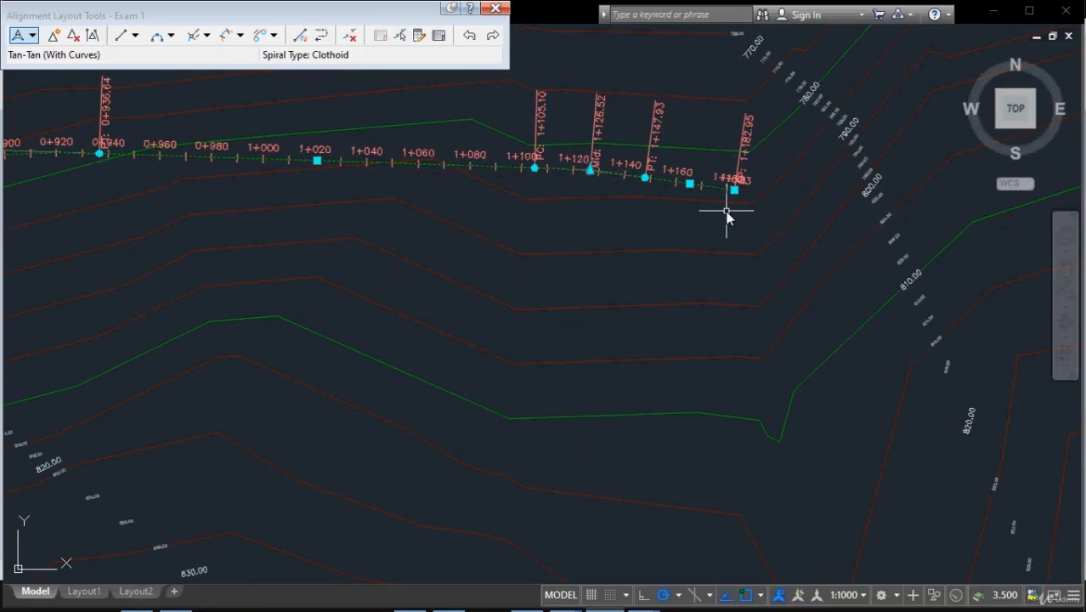